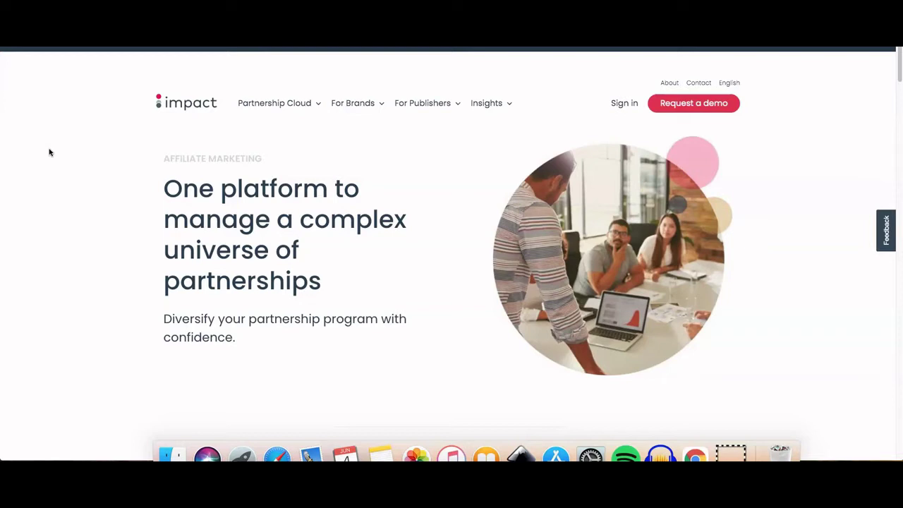
Sign in to Impact and browse the All Brands grid of 2310 brands, e.g. 1800baskets.com at 6%.
click(50, 150)
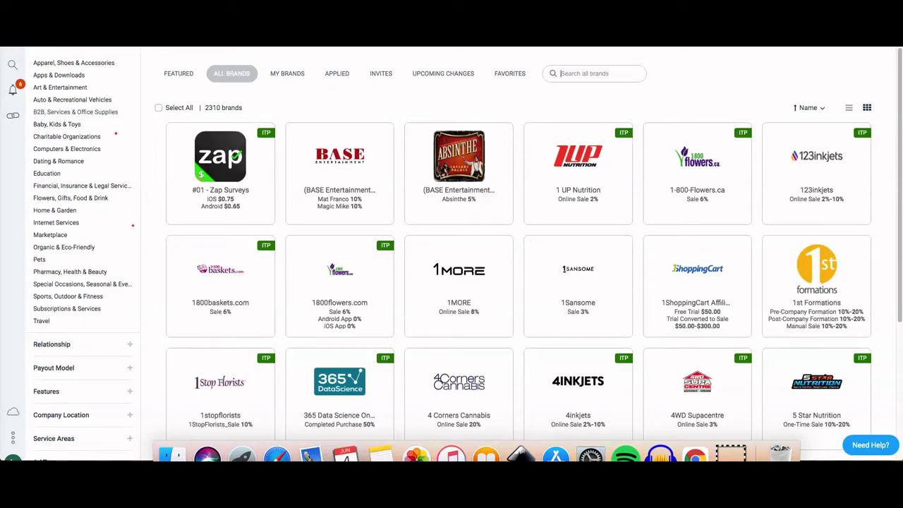
mouse_move(231, 169)
scroll(231, 169, down, 2)
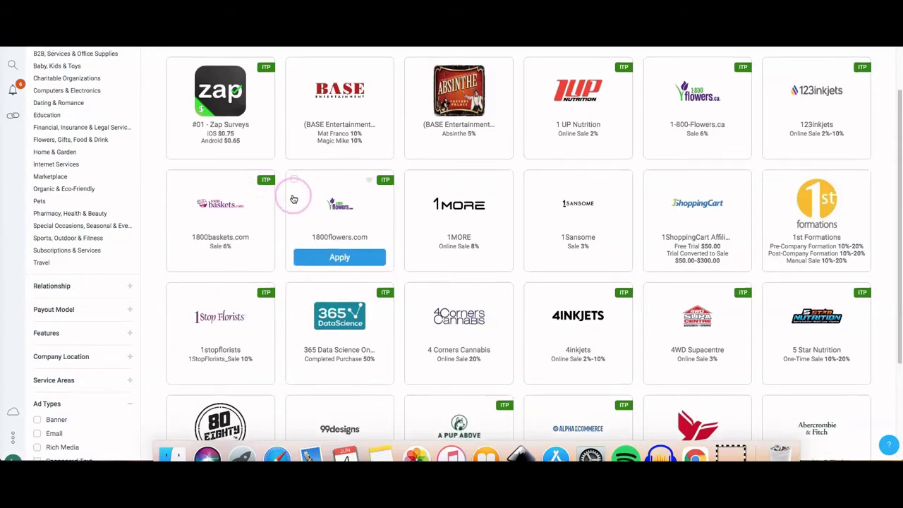
scroll(294, 200, up, 1)
scroll(397, 220, up, 1)
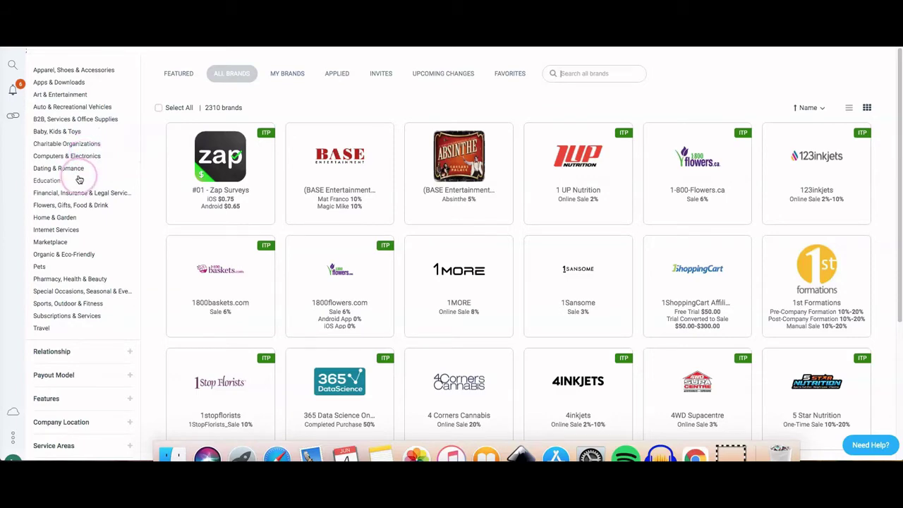
click(40, 266)
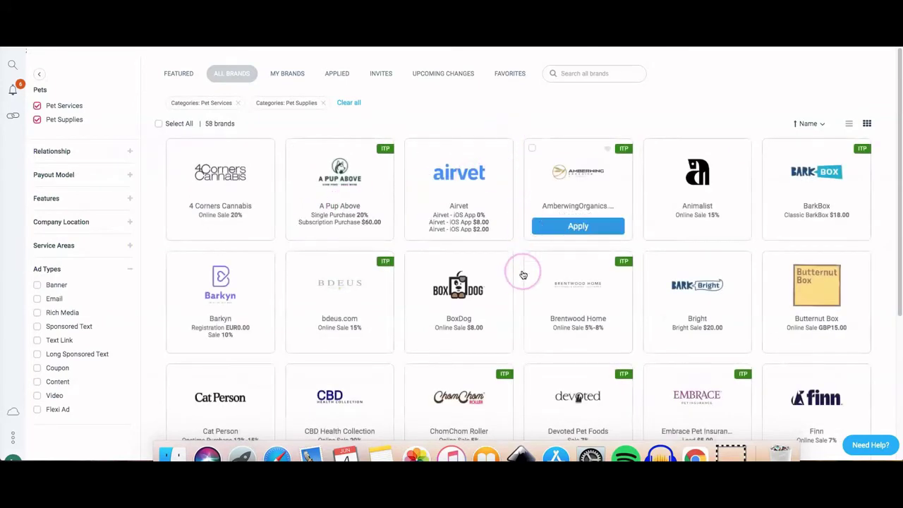
scroll(521, 277, down, 3)
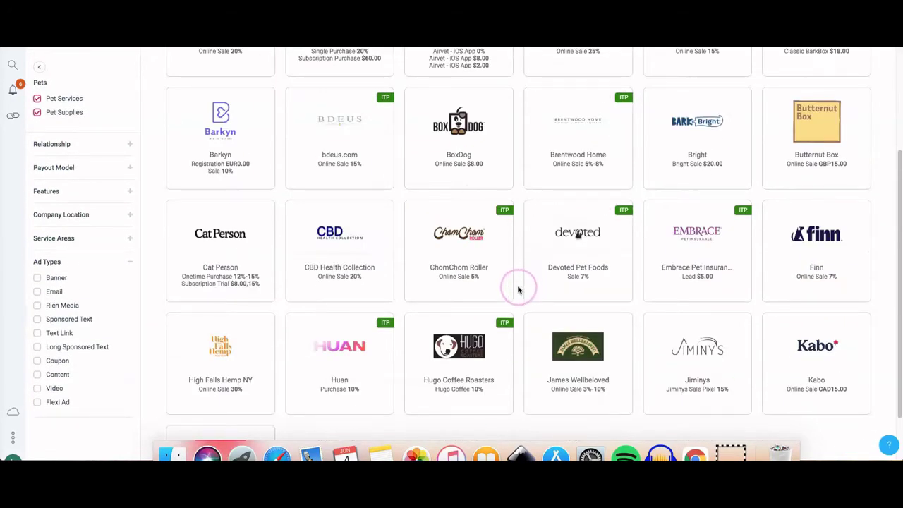
mouse_move(450, 171)
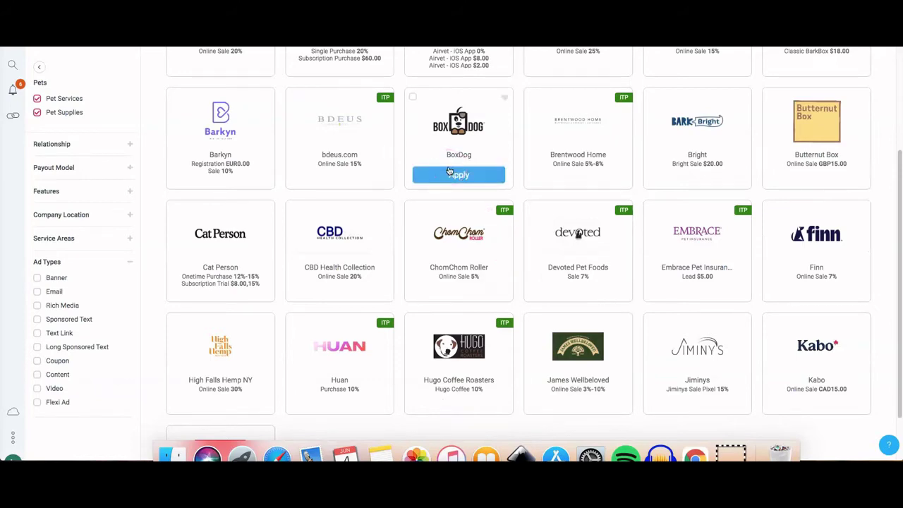
scroll(516, 270, down, 2)
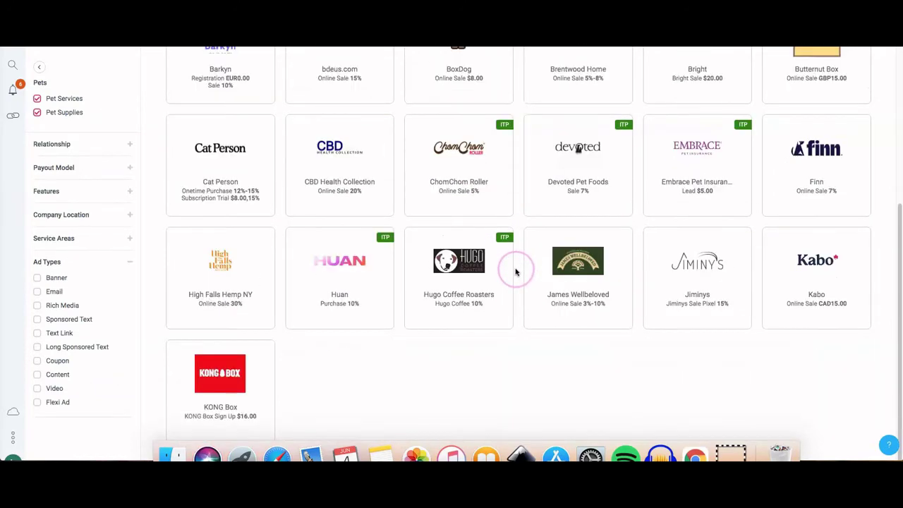
scroll(517, 272, up, 6)
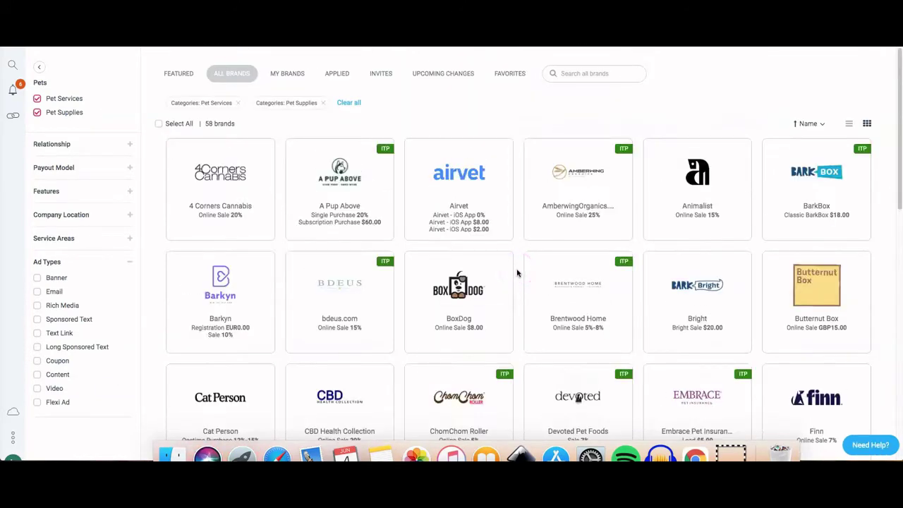
scroll(516, 272, down, 1)
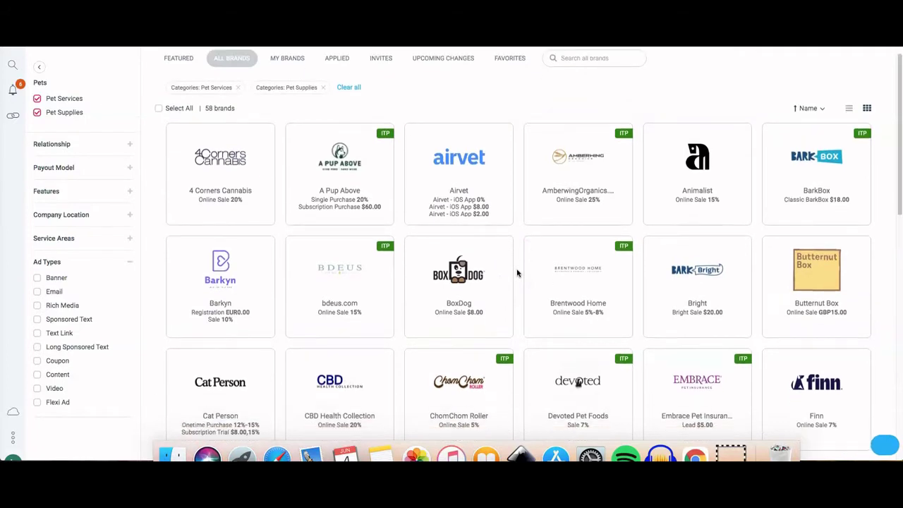
click(809, 171)
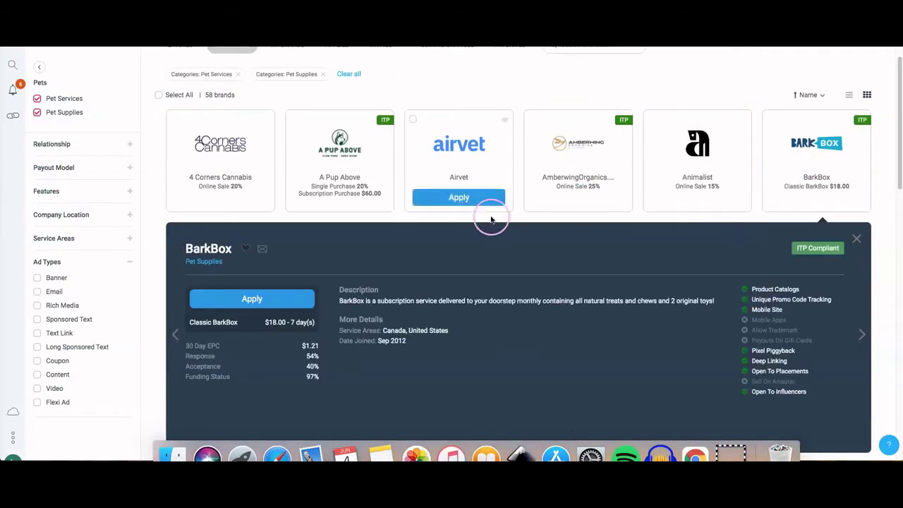
scroll(492, 220, down, 2)
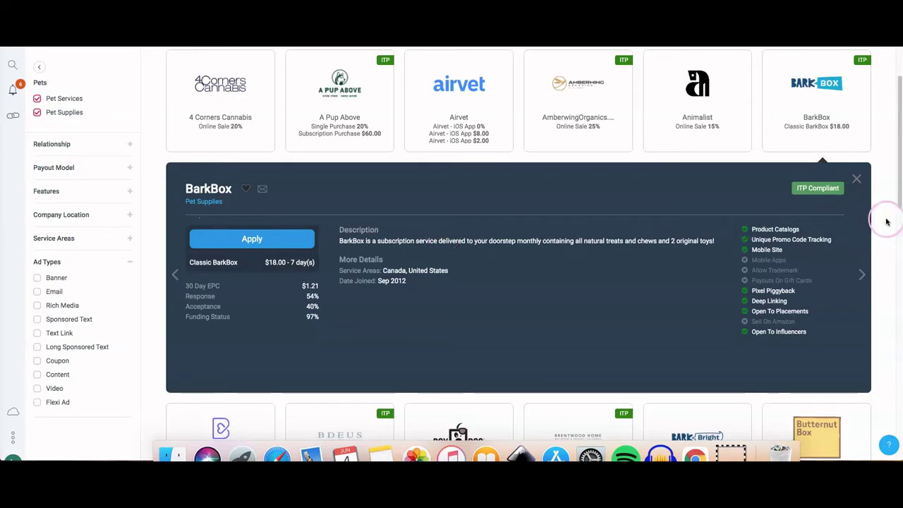
click(857, 179)
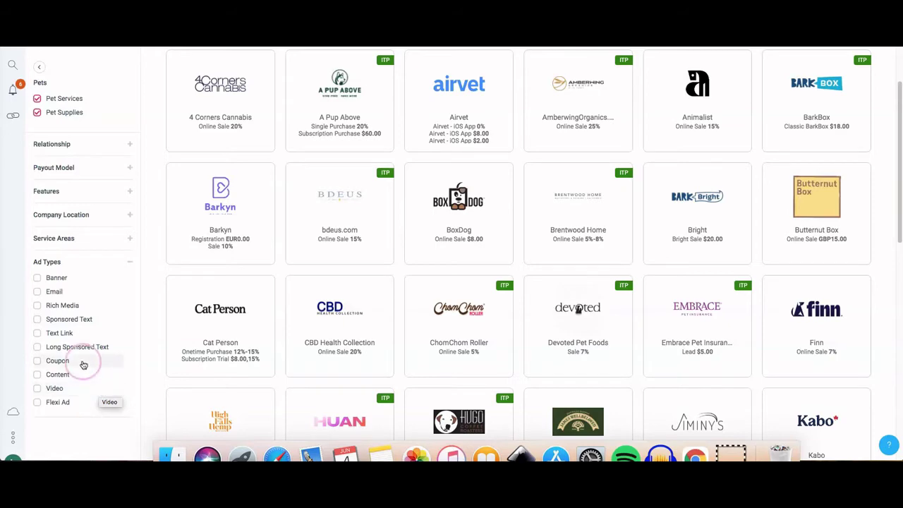
scroll(141, 262, down, 3)
scroll(127, 204, up, 5)
click(39, 67)
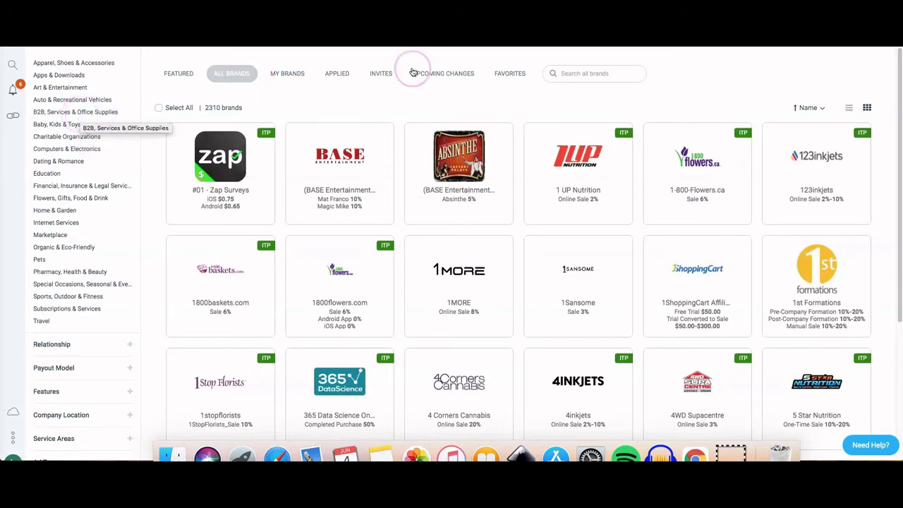
Search for 'canva' and view Canva's Ads library: 38 banners, 33 text links, 6 videos.
click(580, 72)
text(canva)
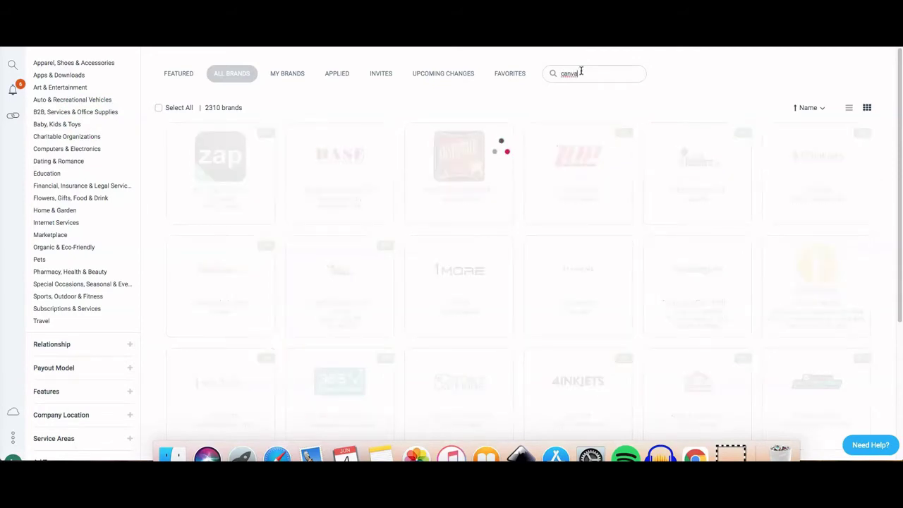
click(579, 179)
click(244, 169)
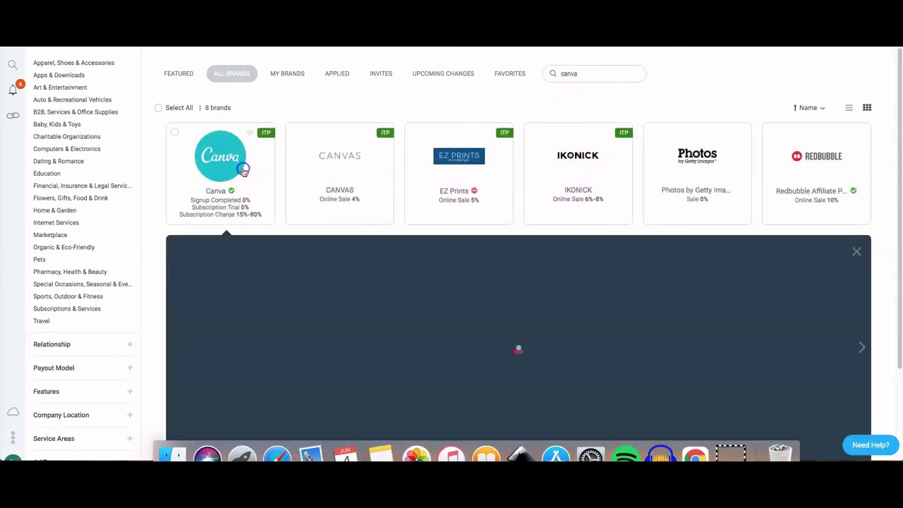
click(518, 211)
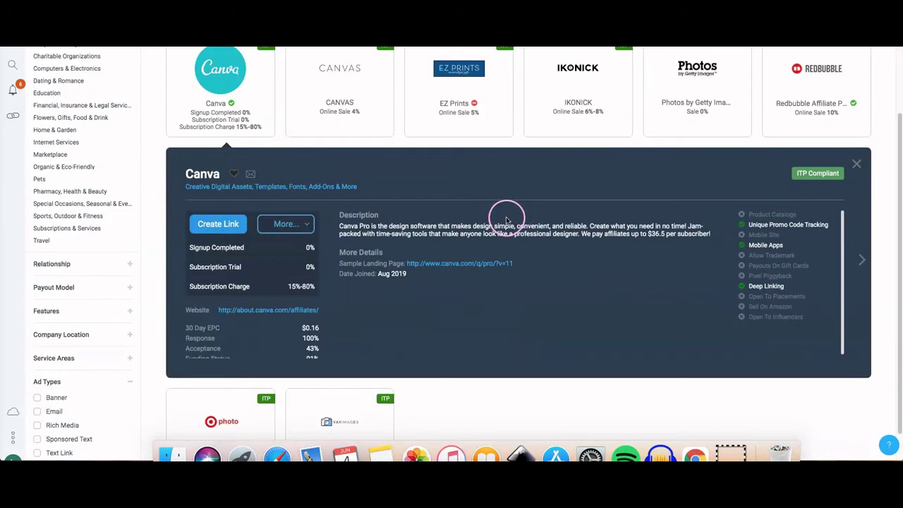
click(308, 233)
click(272, 239)
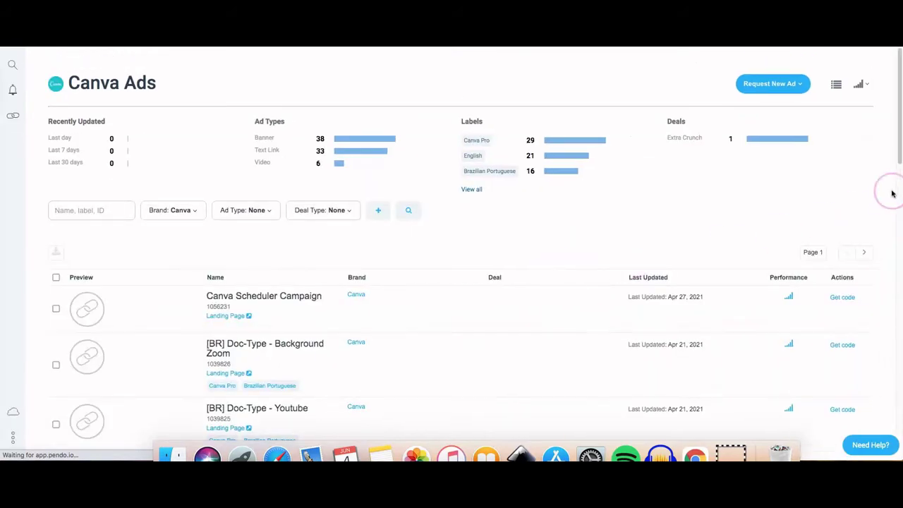
scroll(899, 164, down, 1)
drag(899, 164, 896, 267)
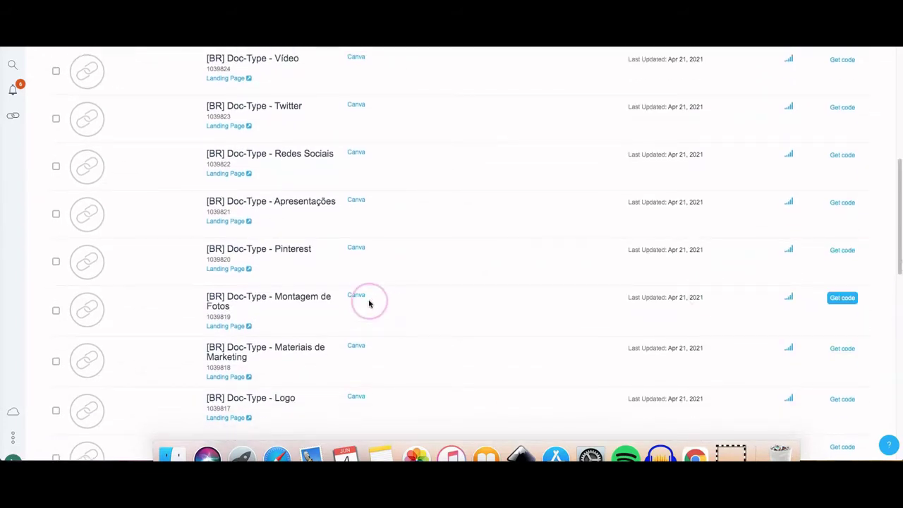
scroll(372, 304, down, 3)
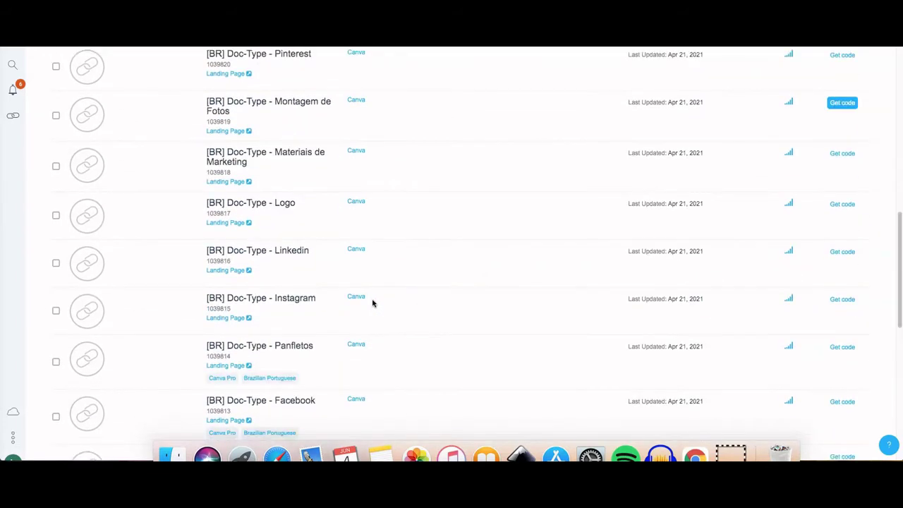
scroll(373, 305, up, 7)
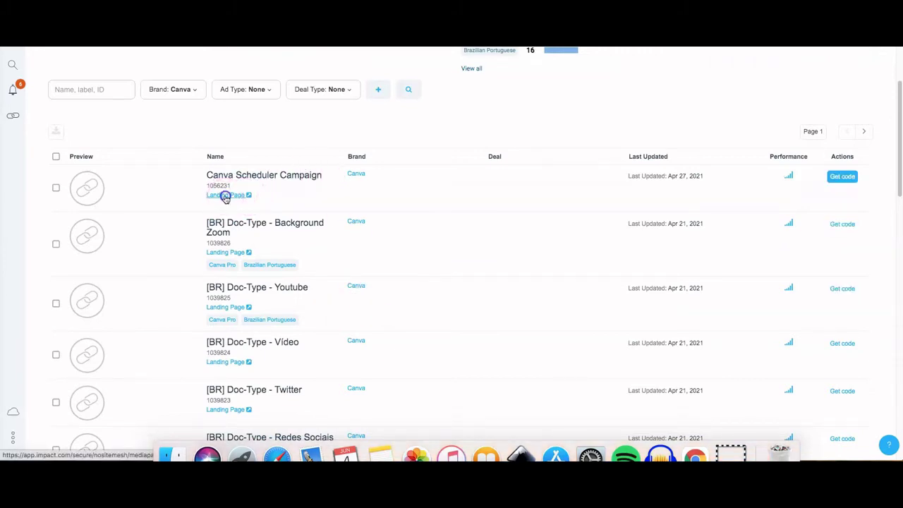
click(225, 197)
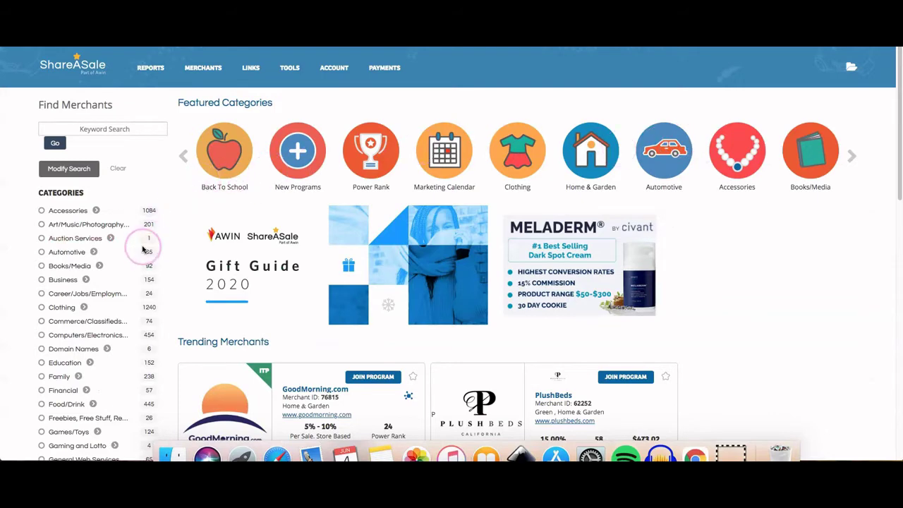
Filter ShareASale merchants to the Health category (1647 merchants).
scroll(91, 355, down, 3)
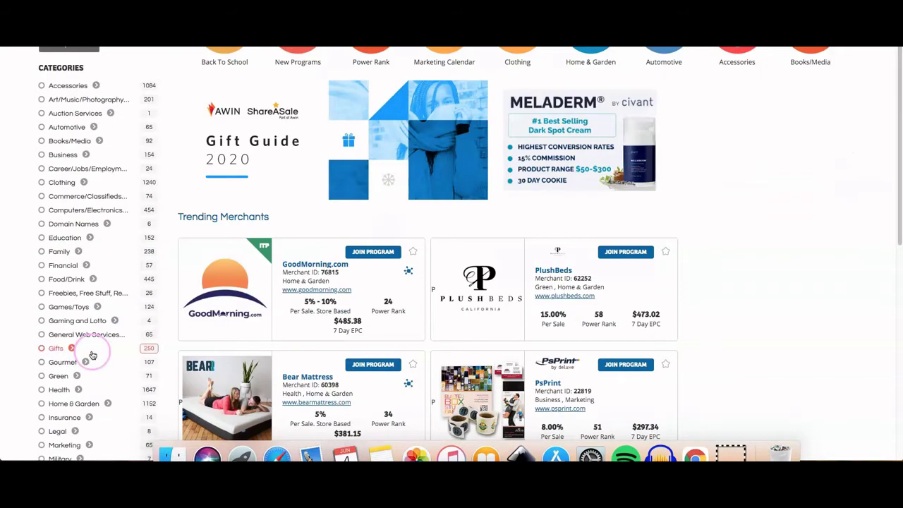
click(62, 390)
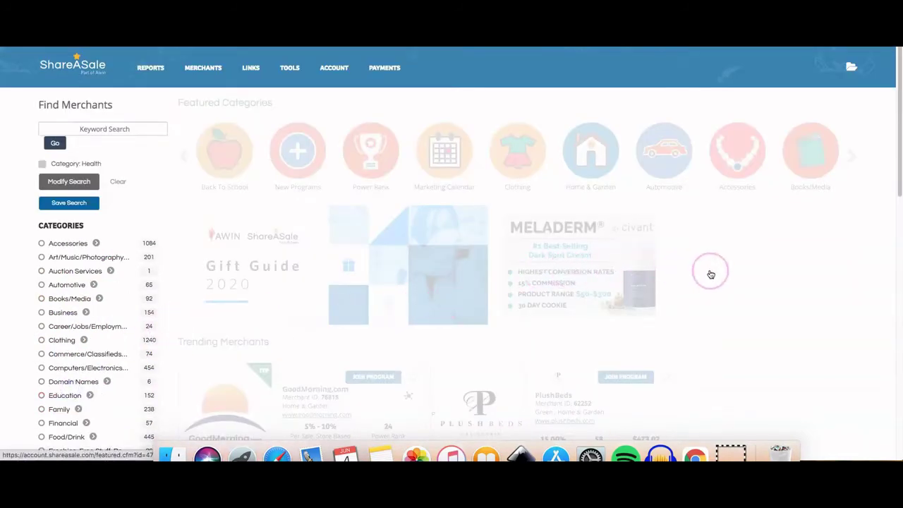
scroll(696, 266, down, 5)
scroll(631, 257, up, 3)
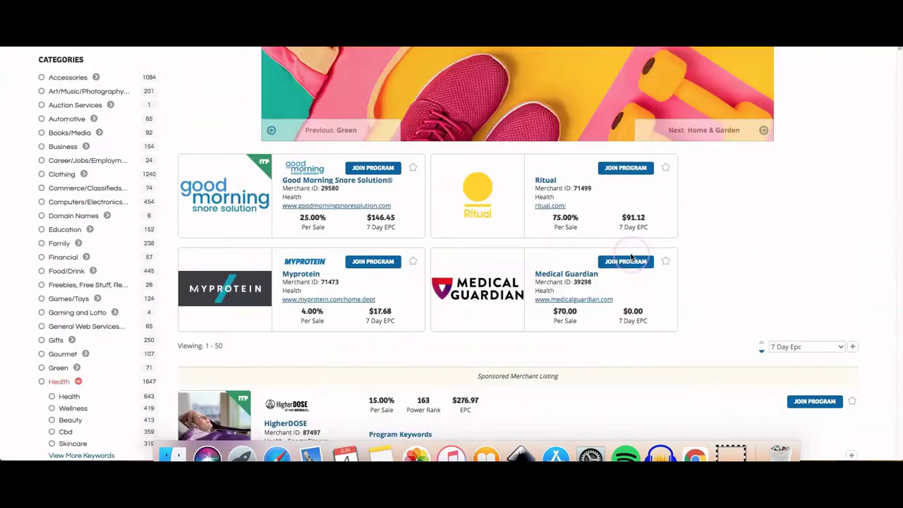
scroll(631, 257, down, 5)
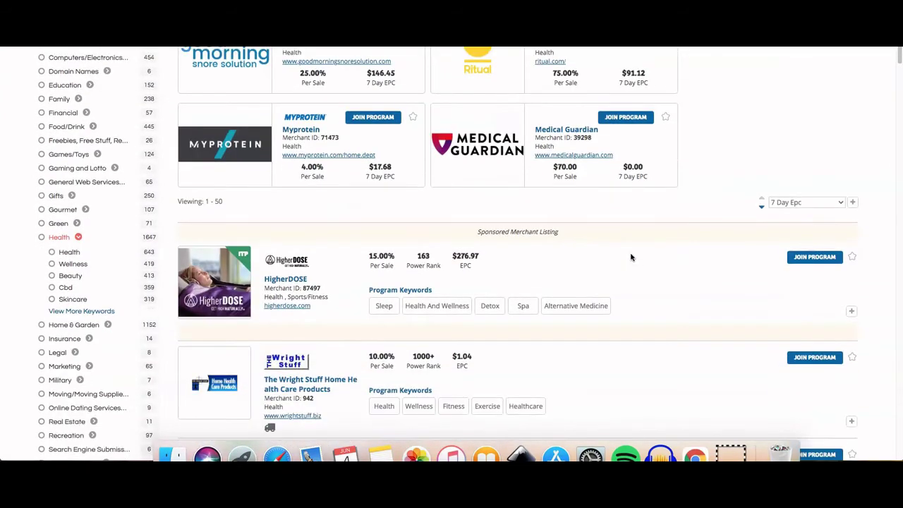
scroll(631, 256, down, 1)
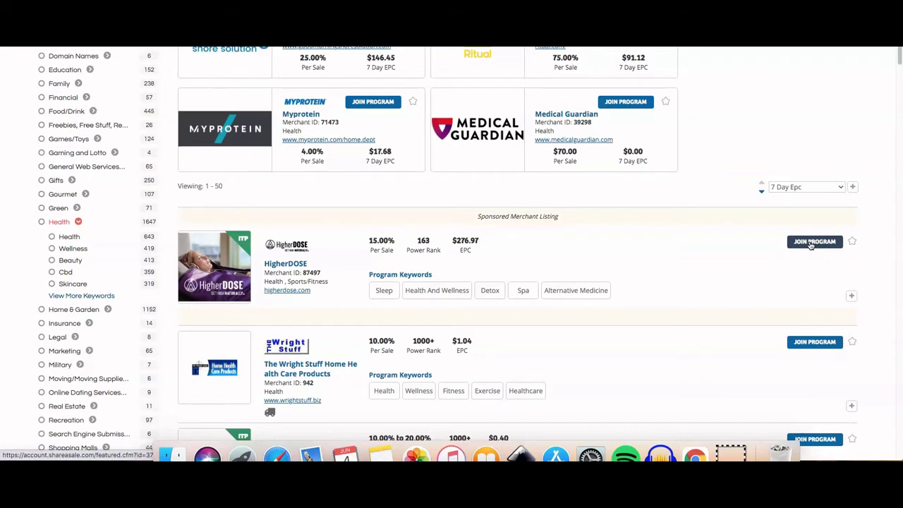
Open the HigherDOSE sponsored listing at 15.00% per sale.
click(811, 241)
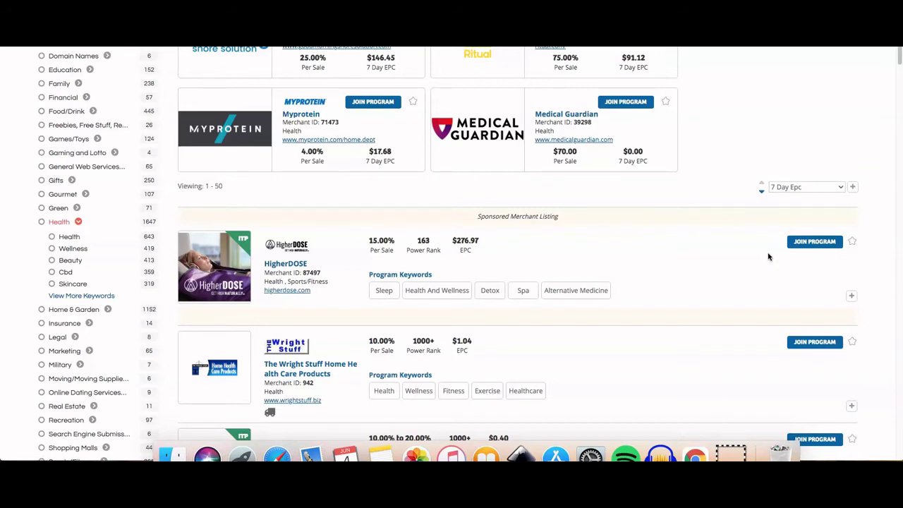
scroll(769, 257, up, 1)
scroll(769, 257, down, 1)
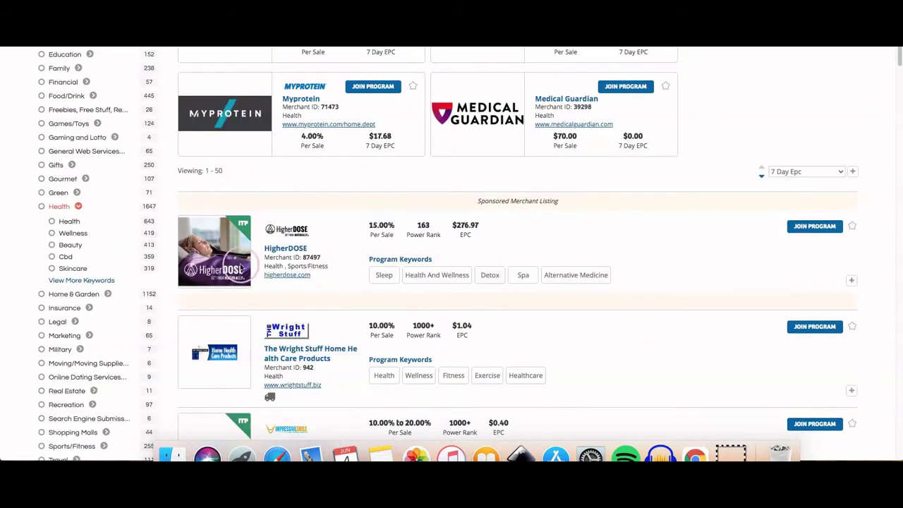
Review HigherDOSE's merchant stats, switching between 30-day and 7-day views.
click(284, 248)
click(394, 203)
scroll(547, 205, down, 4)
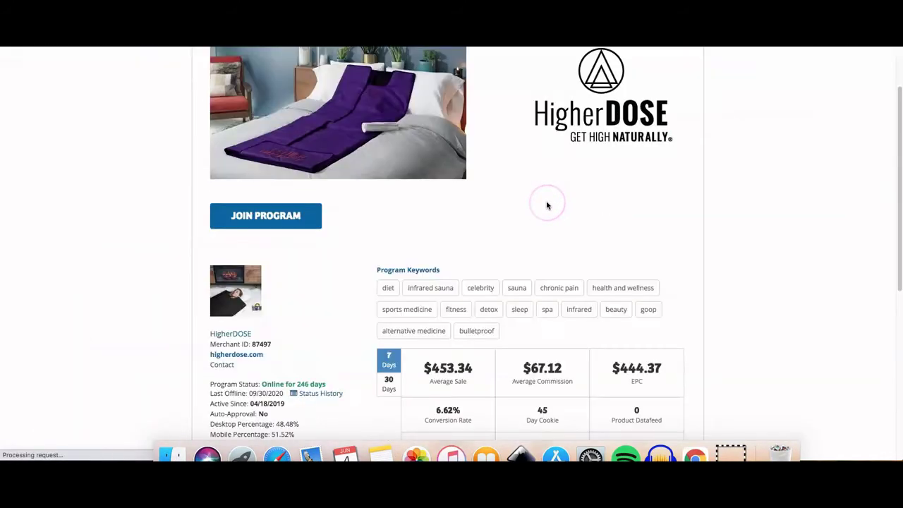
scroll(547, 204, down, 3)
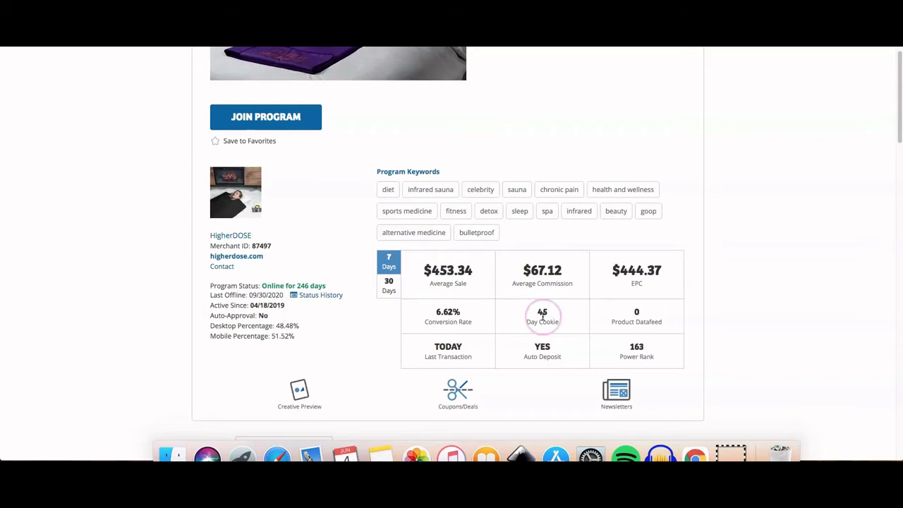
click(389, 280)
click(389, 262)
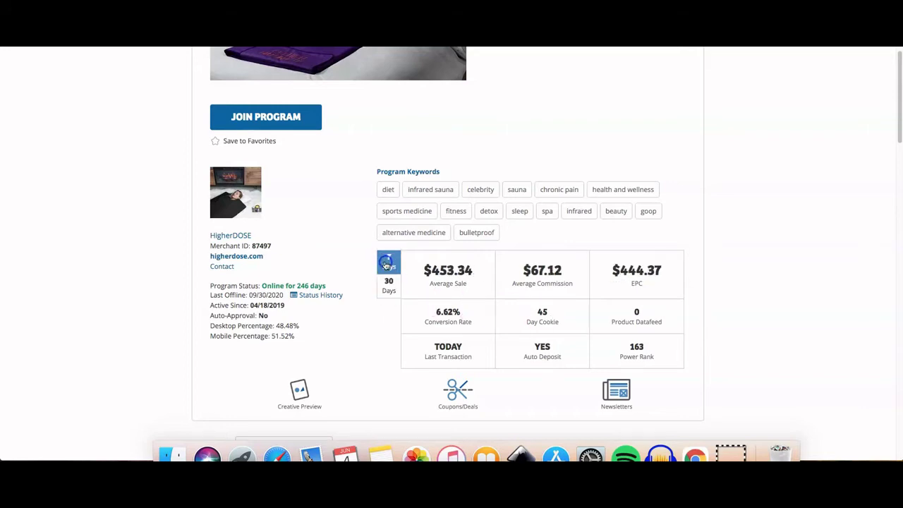
scroll(501, 220, up, 2)
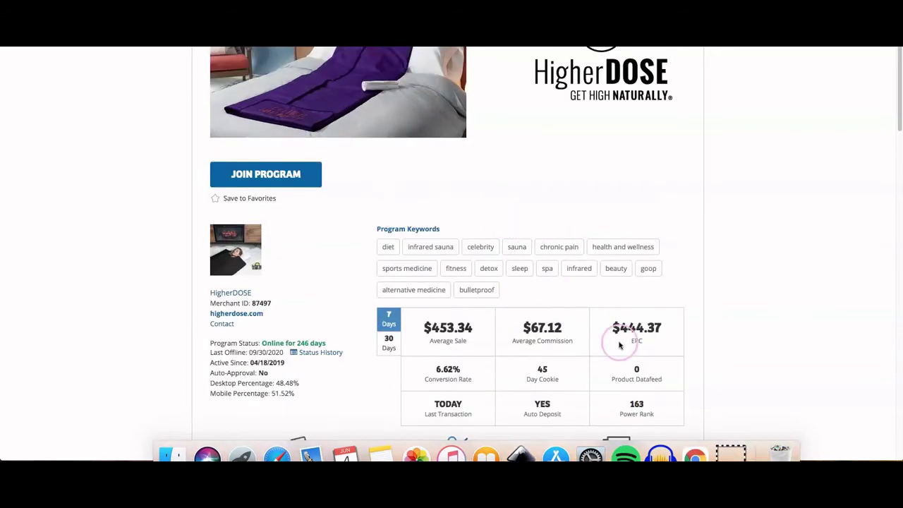
scroll(618, 343, down, 1)
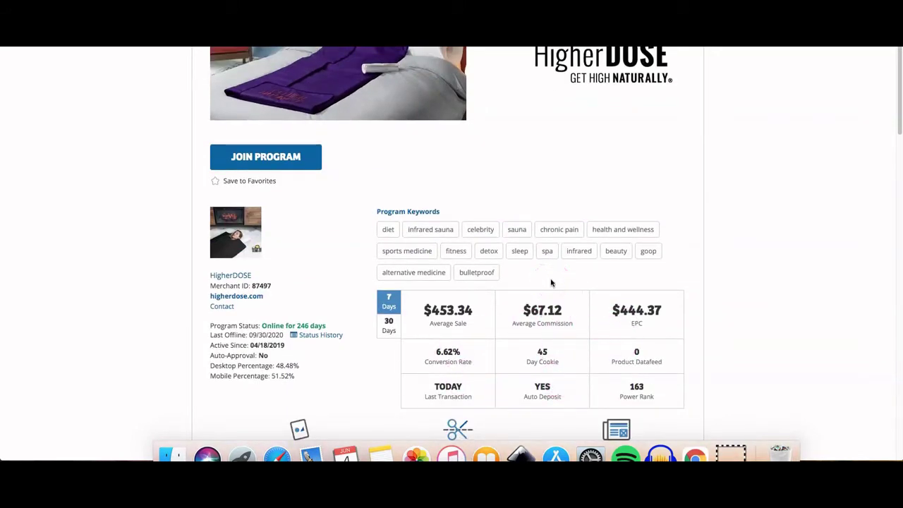
scroll(551, 283, up, 5)
scroll(550, 283, down, 5)
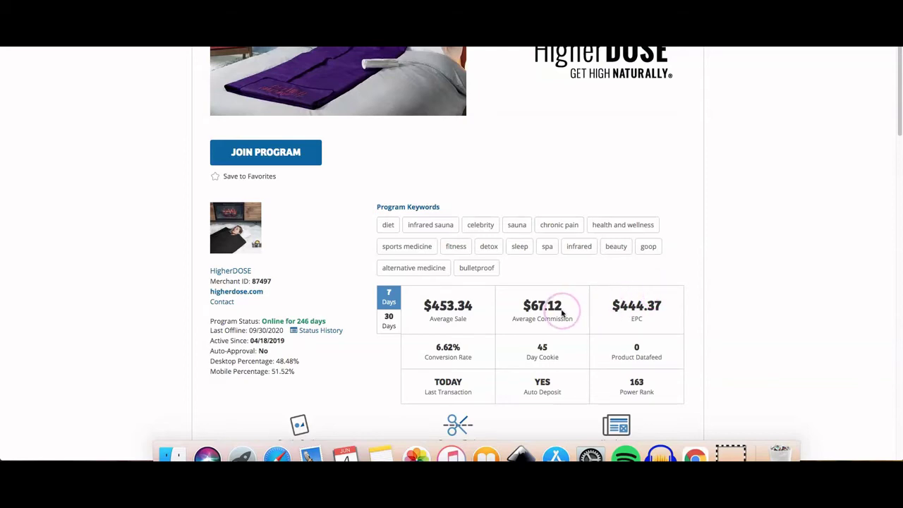
scroll(562, 313, up, 5)
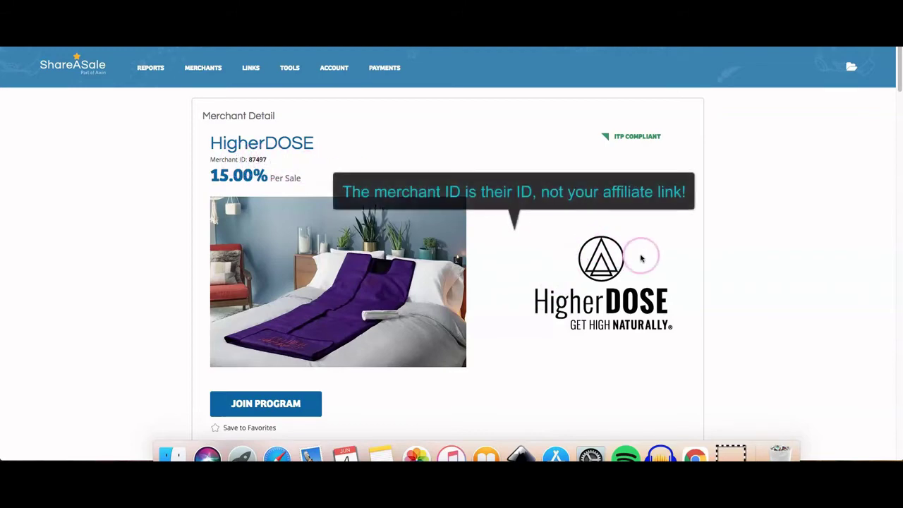
scroll(641, 256, down, 5)
scroll(642, 256, down, 4)
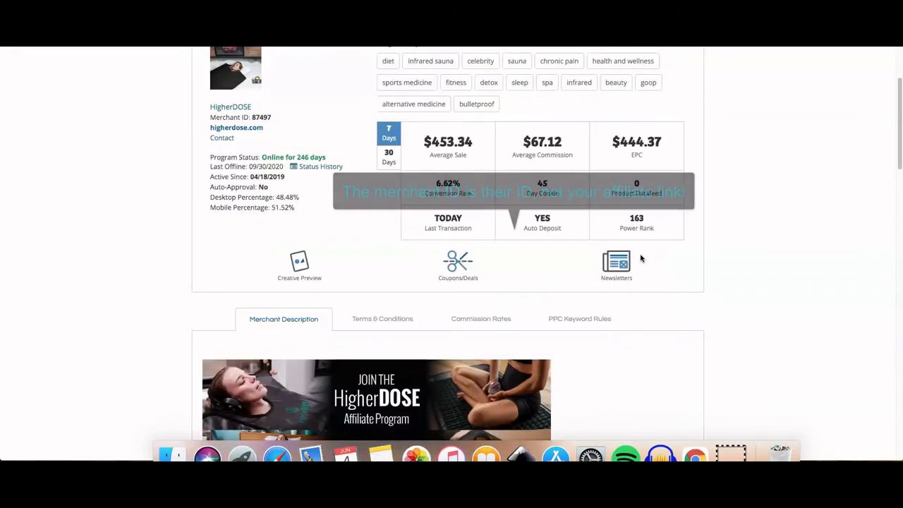
Check HigherDOSE's default commission rates of 15% per sale.
click(488, 315)
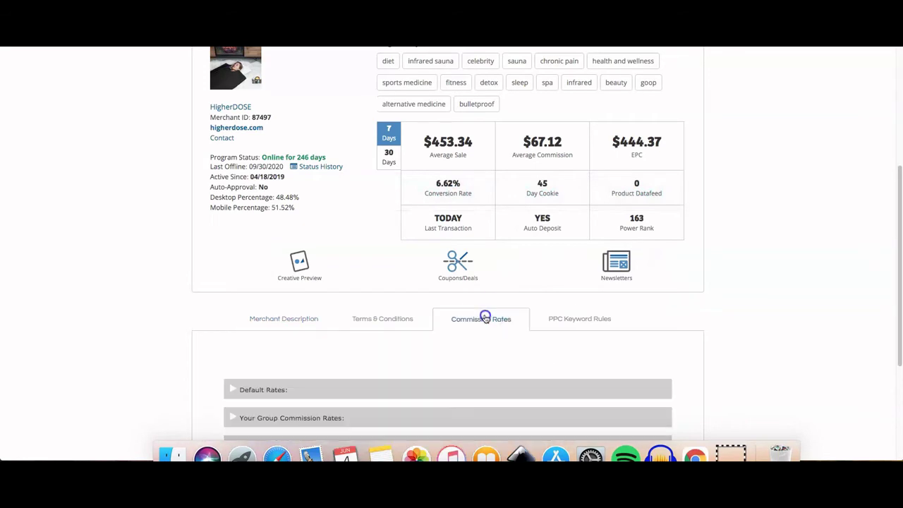
scroll(542, 289, down, 4)
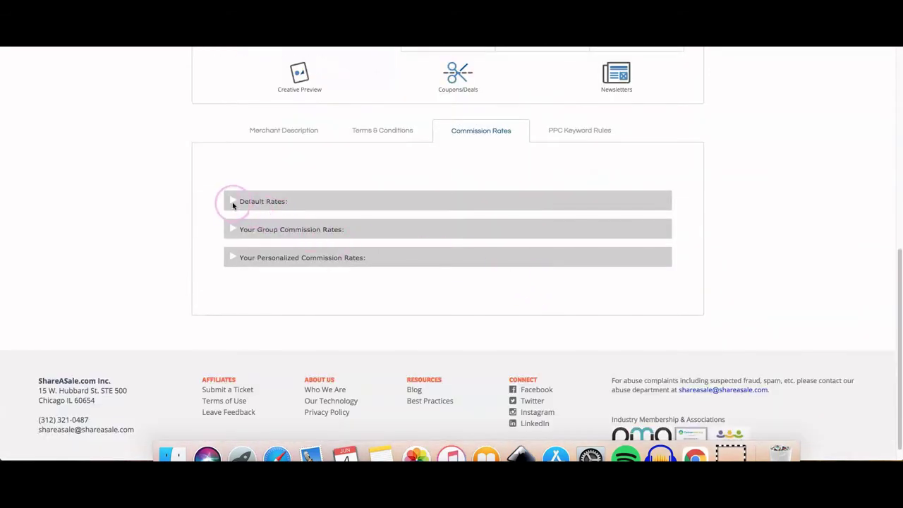
click(234, 202)
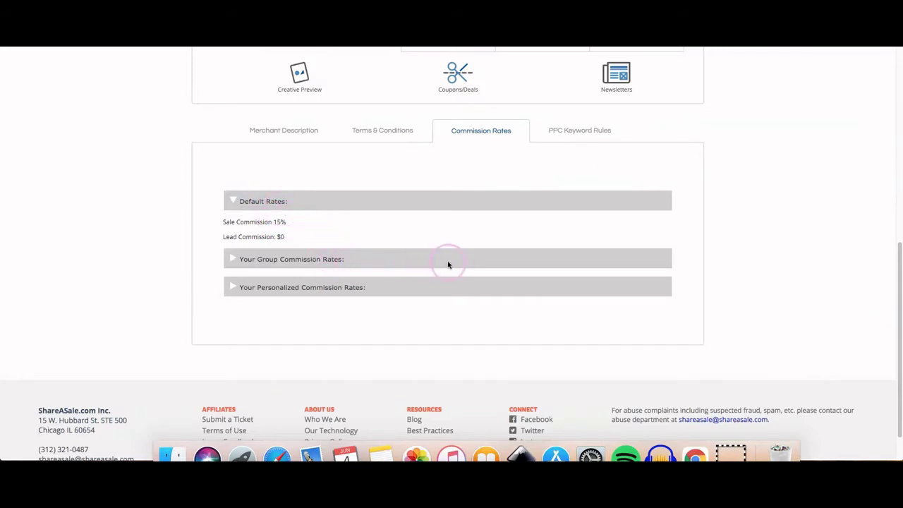
scroll(448, 265, up, 4)
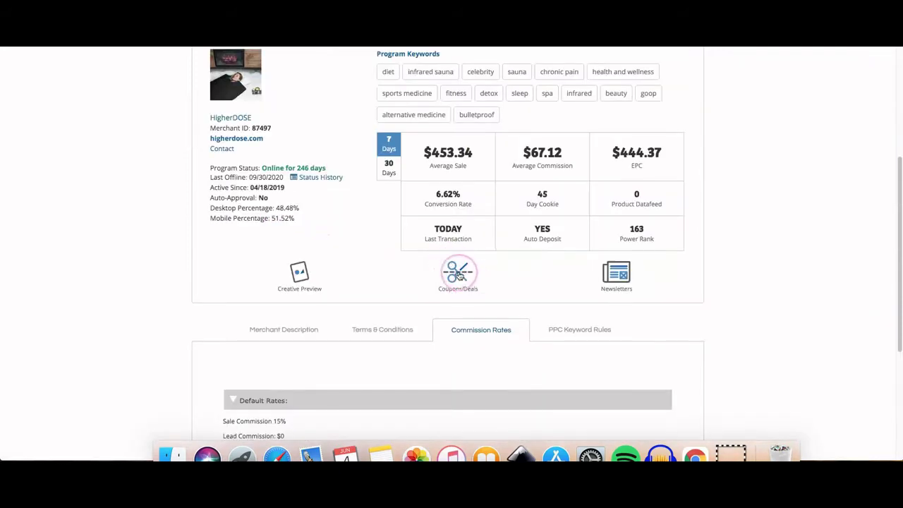
scroll(460, 275, up, 4)
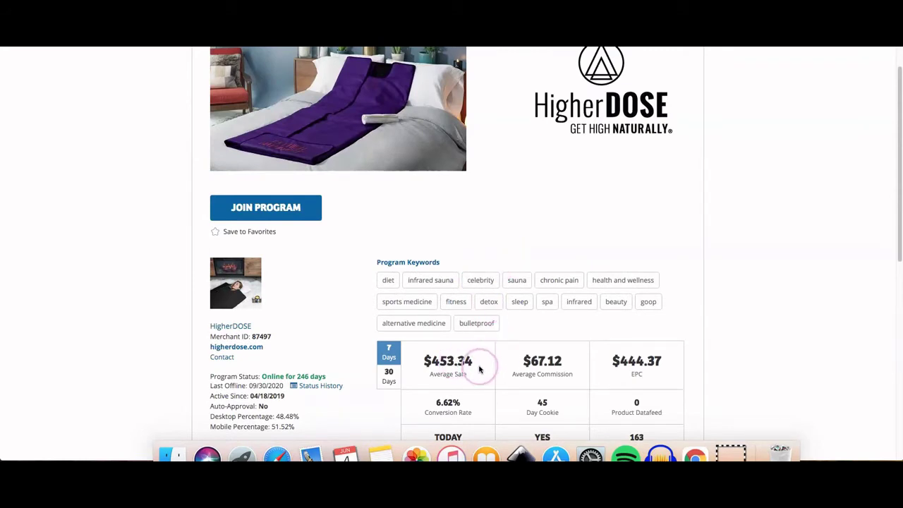
scroll(654, 361, down, 2)
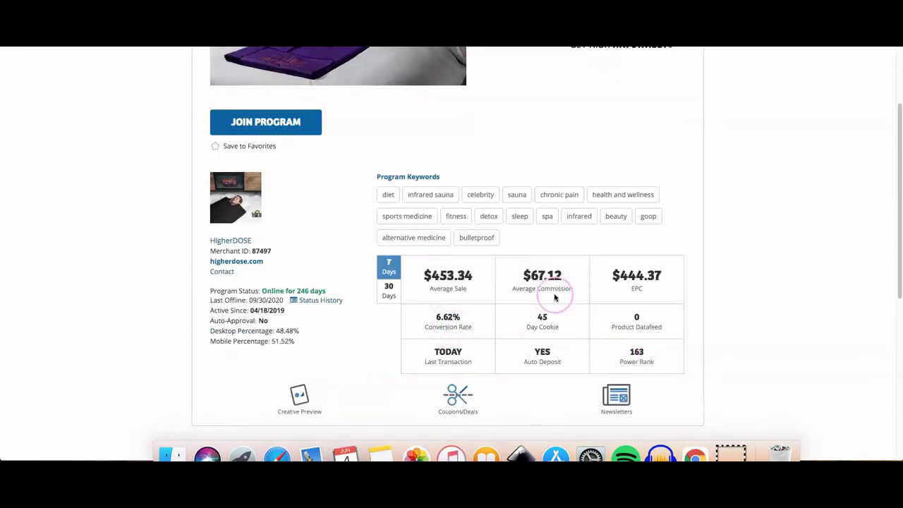
scroll(560, 296, up, 6)
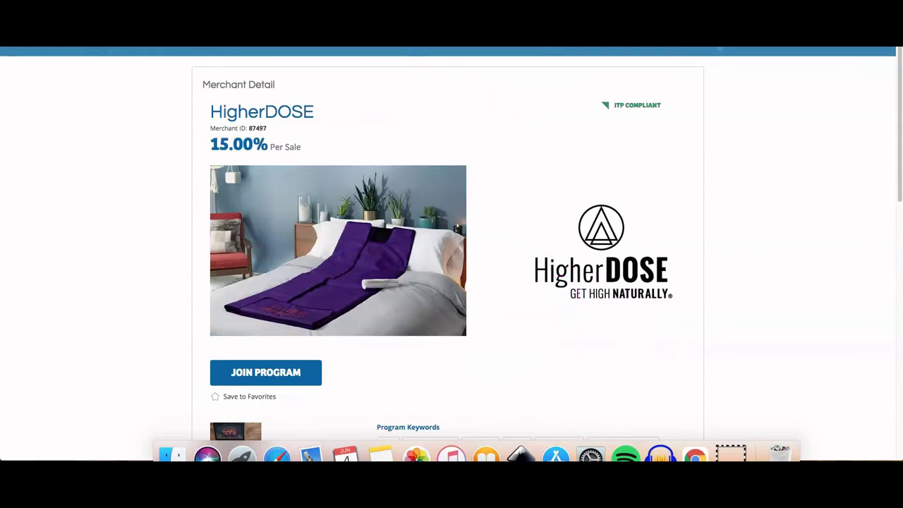
Return to the ShareASale merchant list and switch to CJ Affiliate's Advertisers list.
key(Escape)
scroll(508, 234, up, 5)
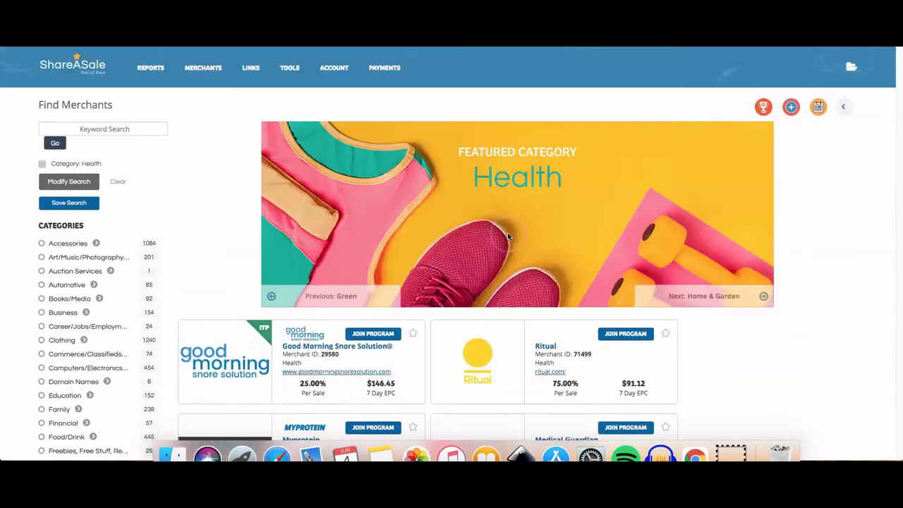
scroll(507, 236, down, 5)
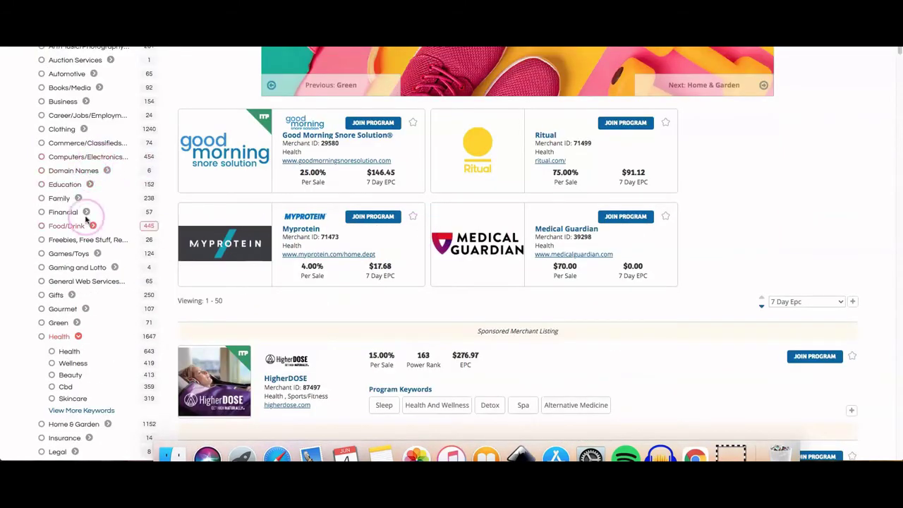
scroll(428, 294, up, 5)
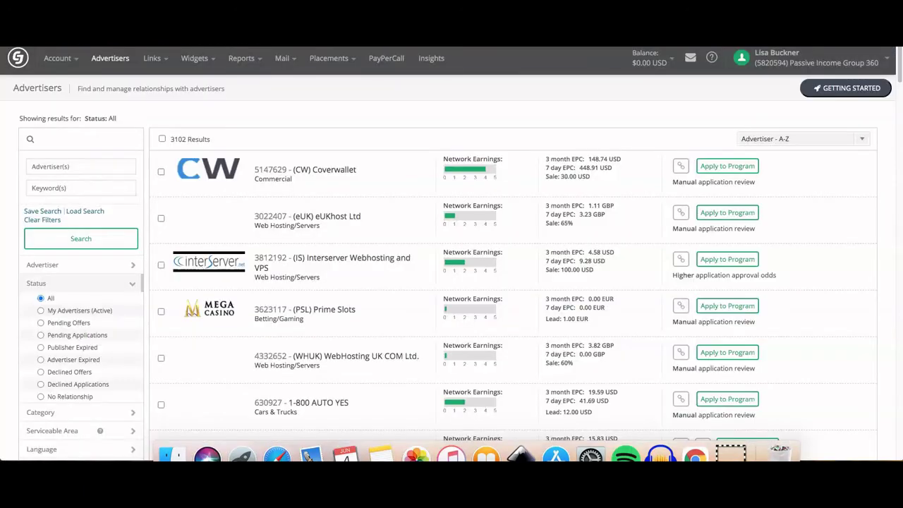
click(472, 115)
Filter CJ advertisers to Beauty with all four subcategories, including Bath & Body, giving 172 results.
scroll(381, 243, down, 3)
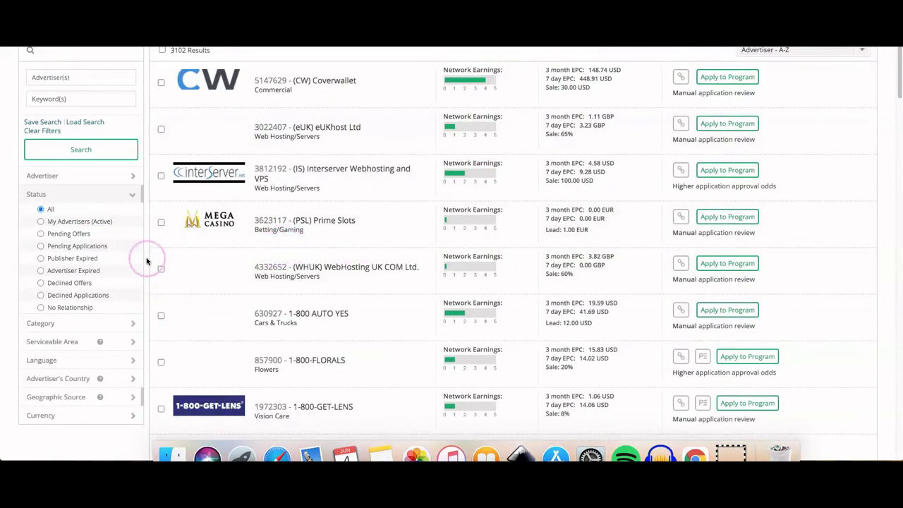
click(81, 323)
scroll(98, 364, down, 10)
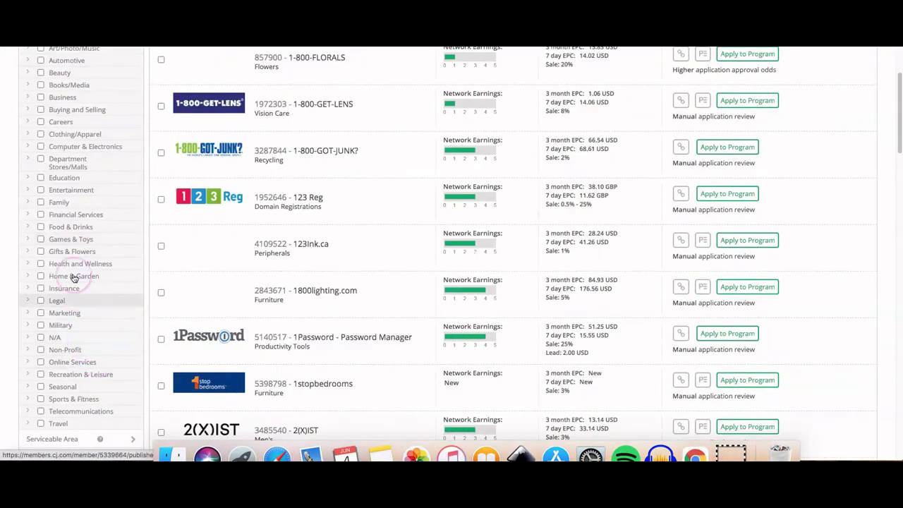
scroll(77, 225, up, 5)
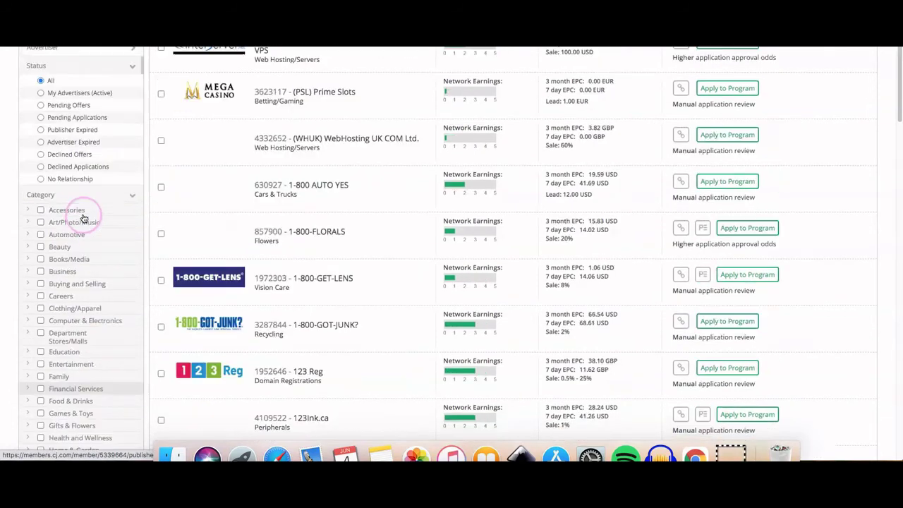
click(52, 249)
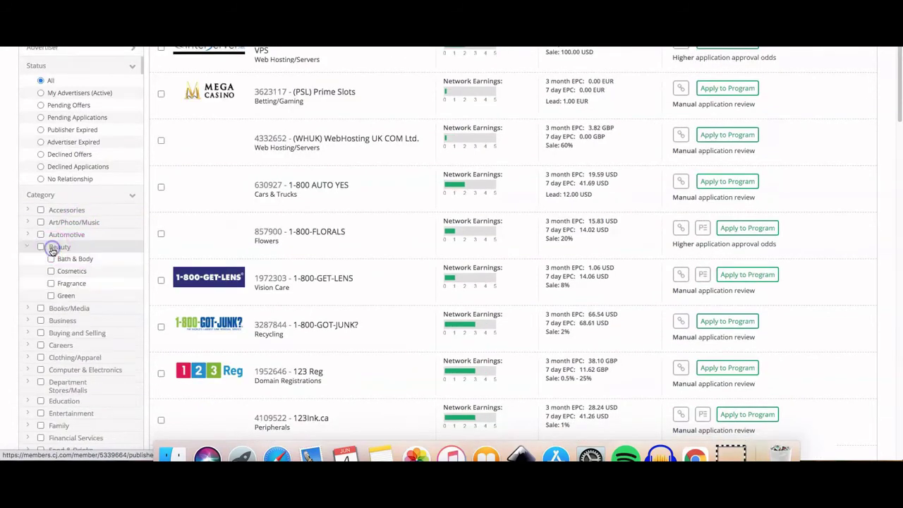
click(52, 259)
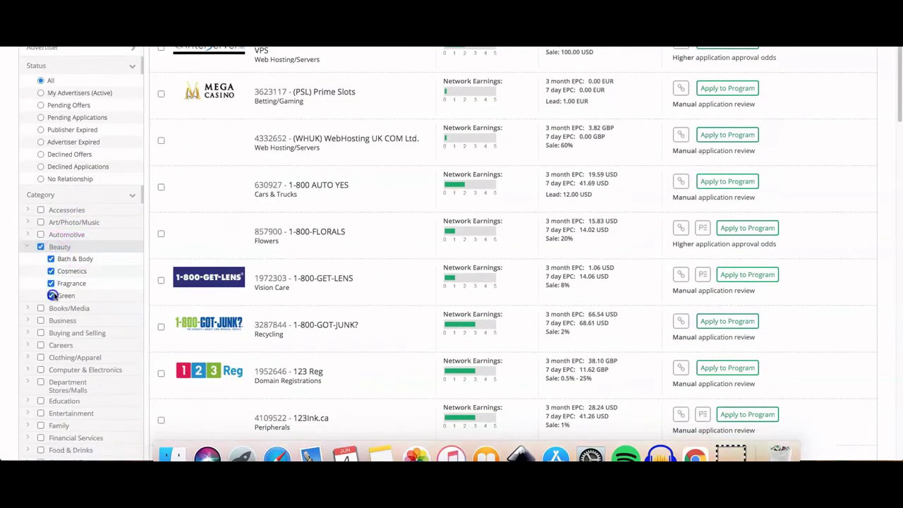
click(53, 296)
scroll(70, 282, down, 5)
scroll(87, 240, up, 10)
click(85, 185)
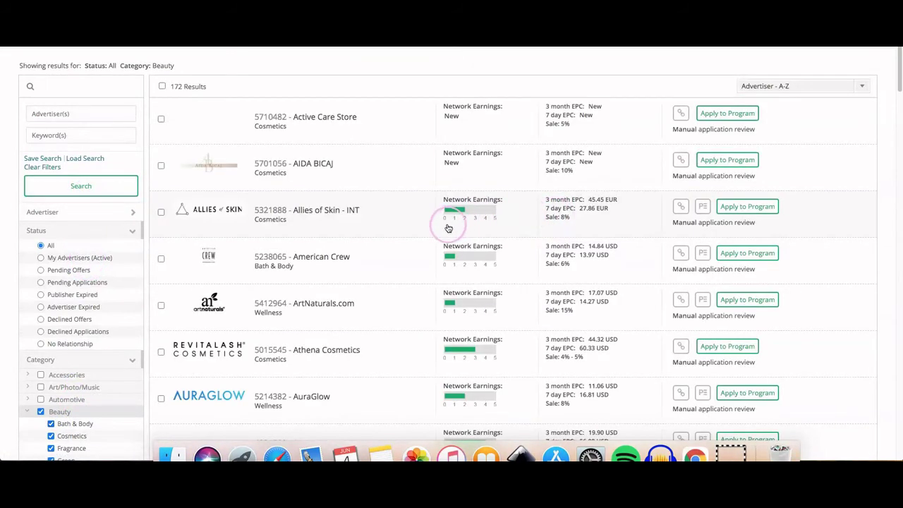
scroll(398, 247, down, 2)
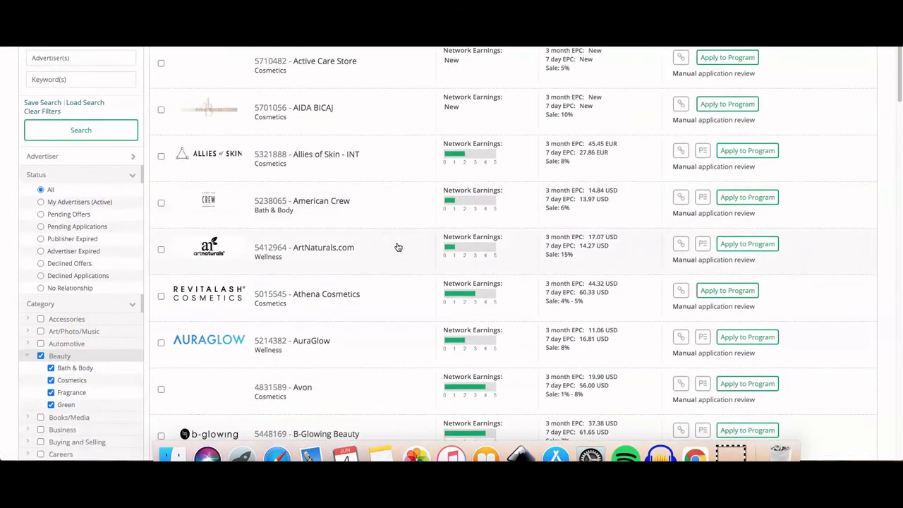
click(370, 249)
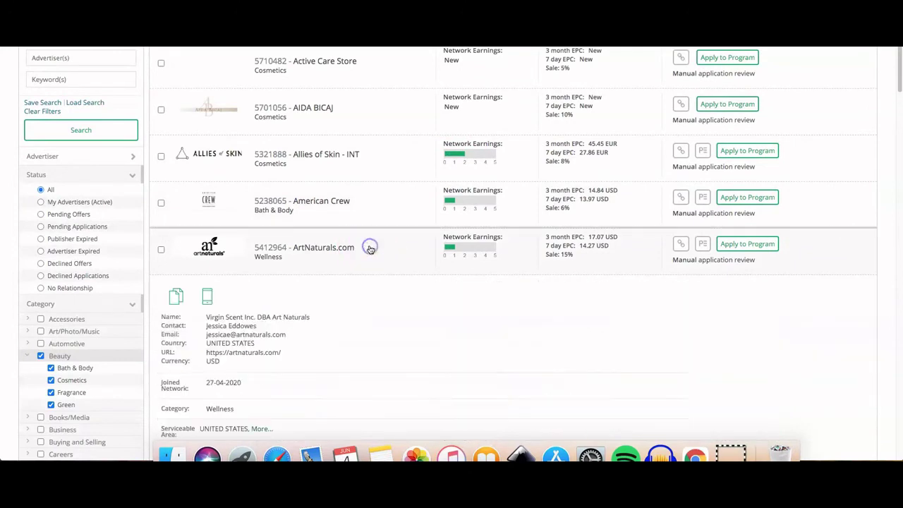
scroll(401, 255, down, 3)
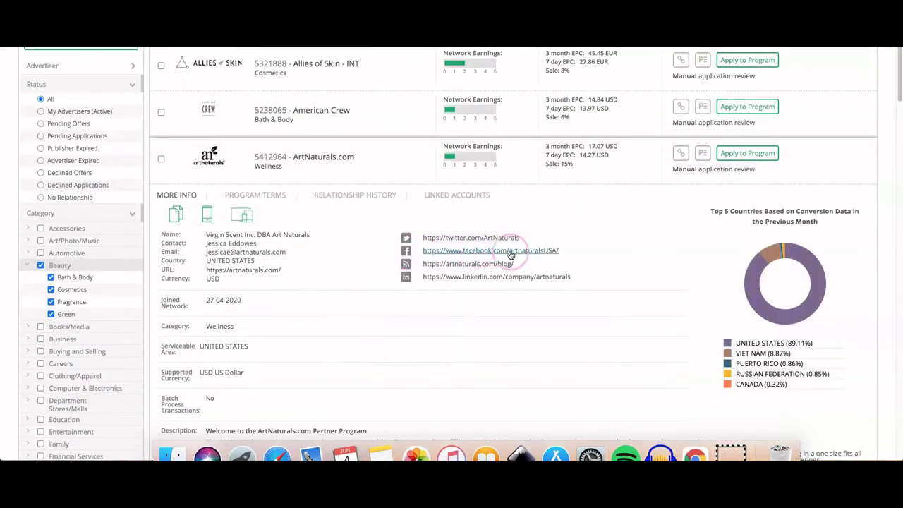
scroll(545, 257, down, 3)
scroll(556, 299, down, 5)
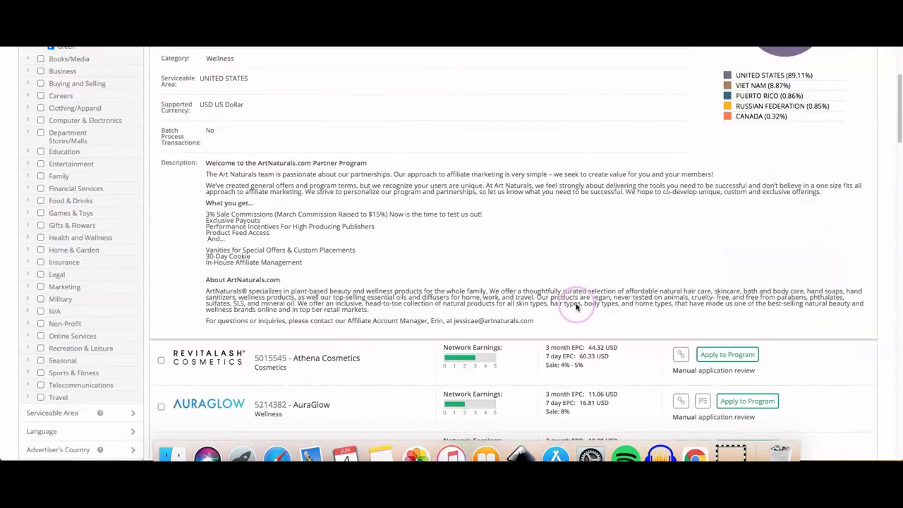
scroll(573, 304, up, 3)
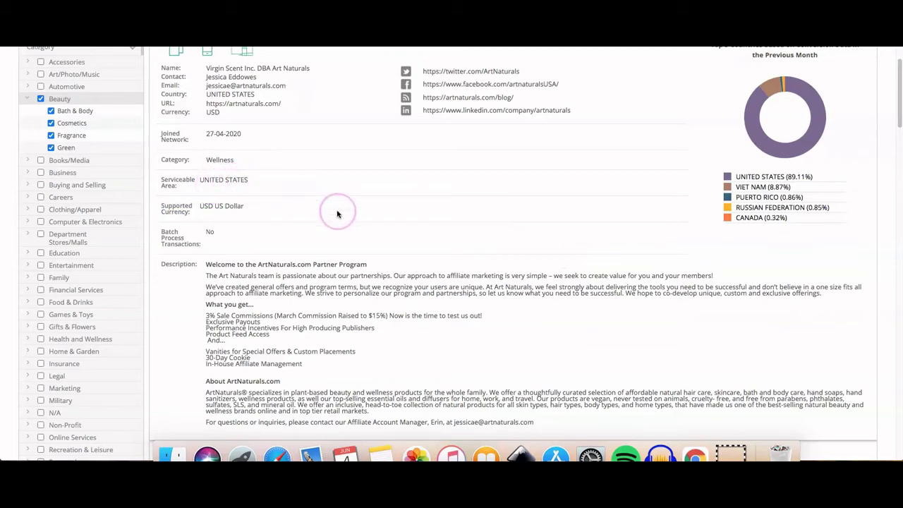
scroll(558, 219, up, 5)
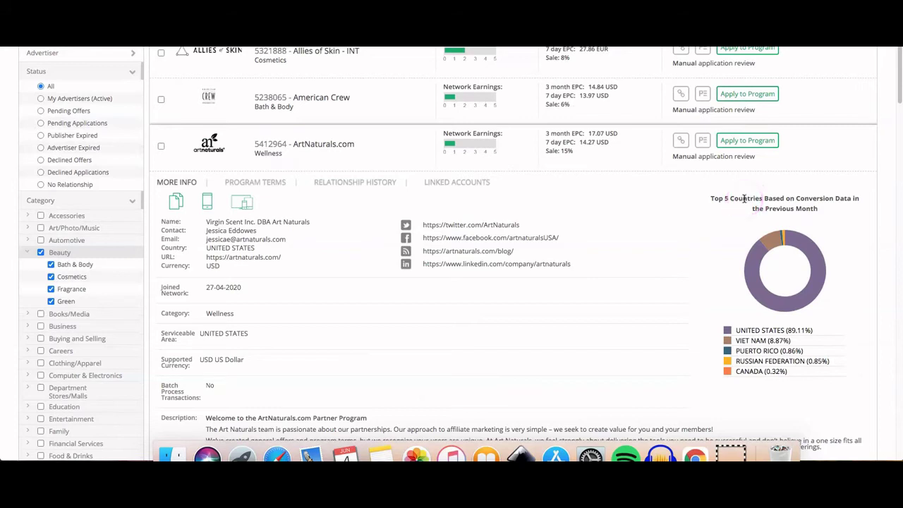
List ArtNaturals.com's 138 available text and banner links with their EPC figures.
click(681, 144)
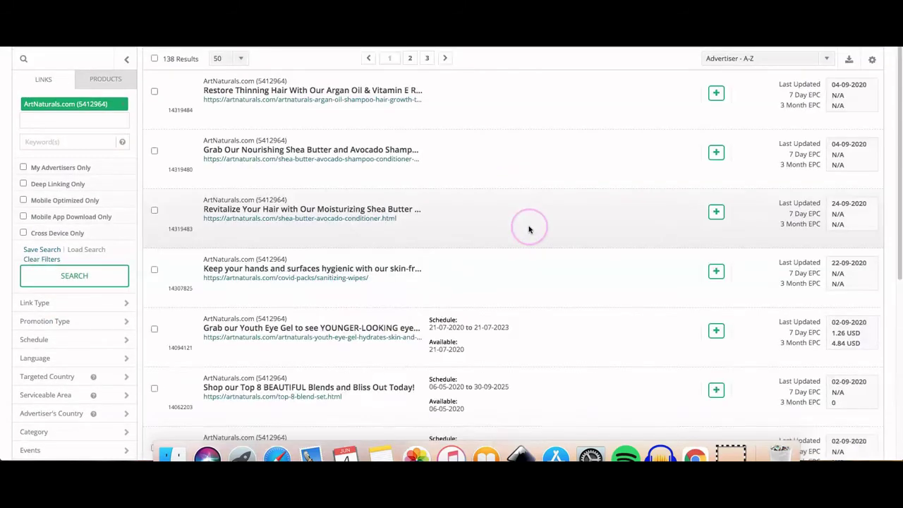
scroll(538, 229, up, 1)
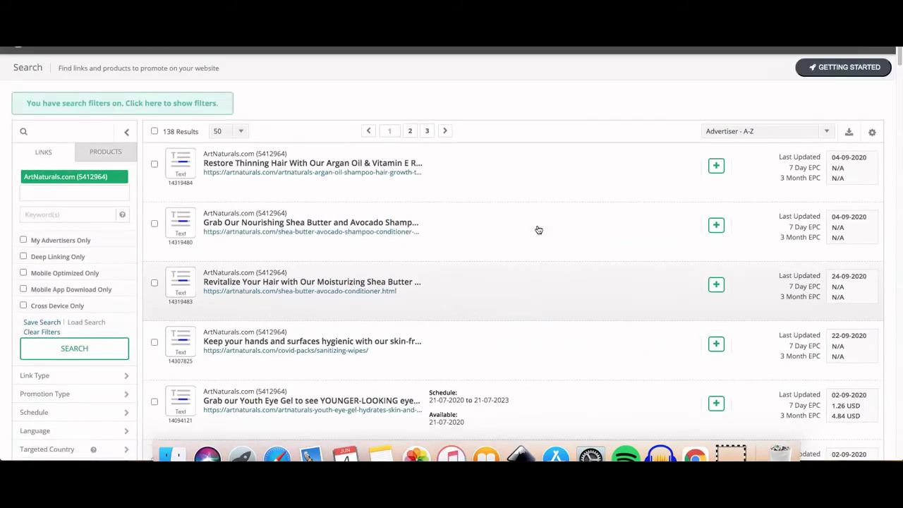
scroll(539, 229, down, 2)
scroll(539, 229, down, 5)
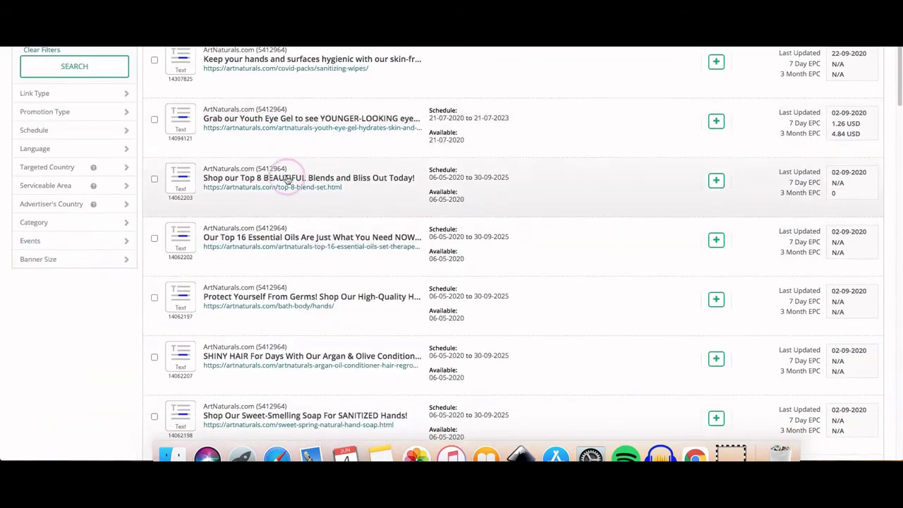
scroll(295, 331, down, 10)
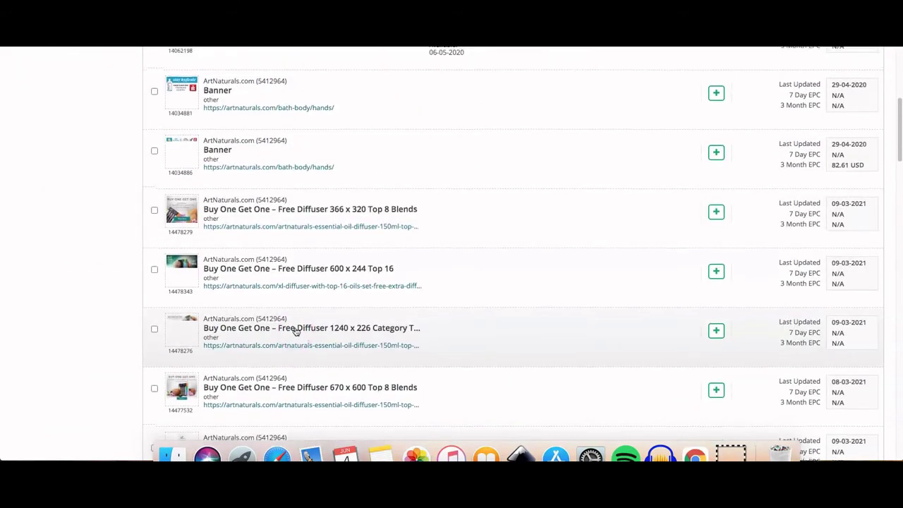
scroll(295, 331, up, 5)
scroll(295, 331, down, 5)
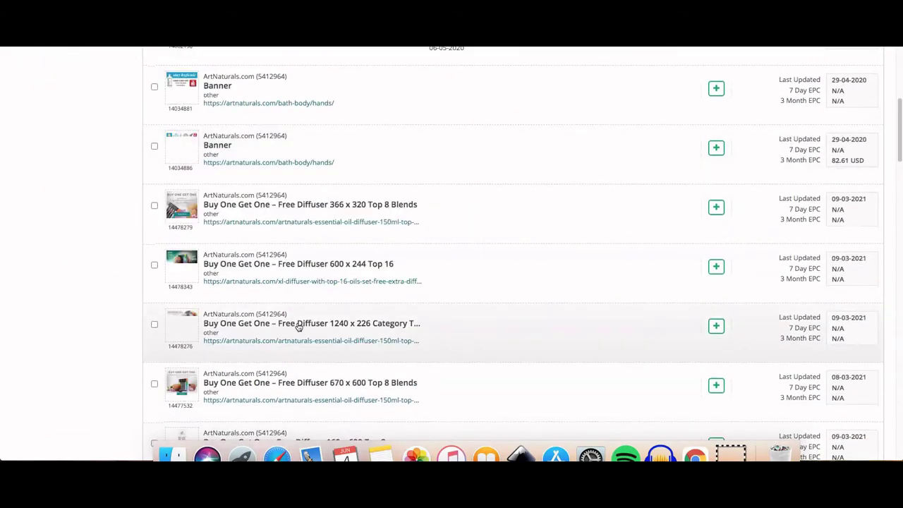
View details of the 366 x 320 and 160 x 600 diffuser banners.
click(347, 204)
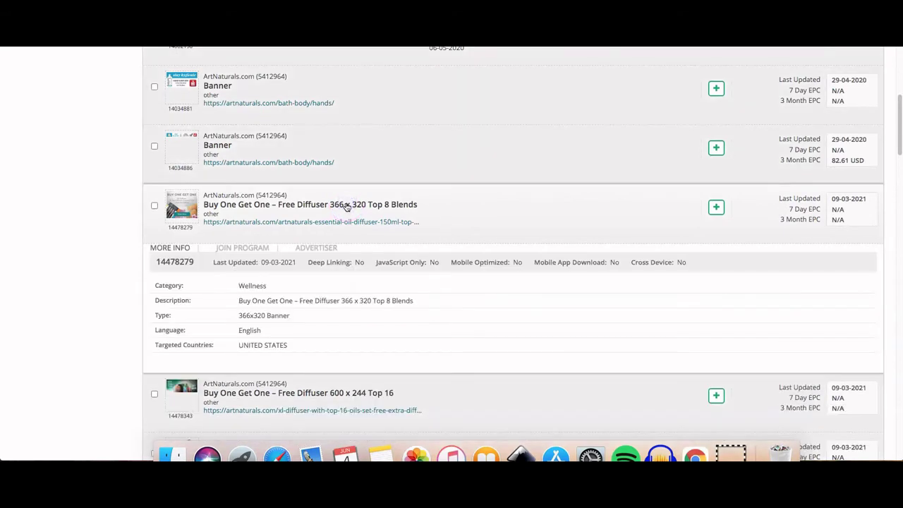
mouse_move(186, 210)
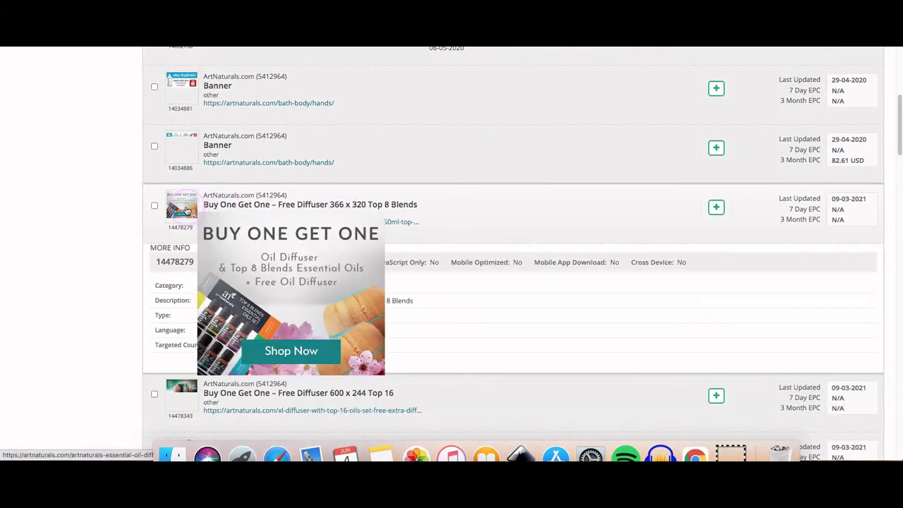
scroll(447, 244, down, 8)
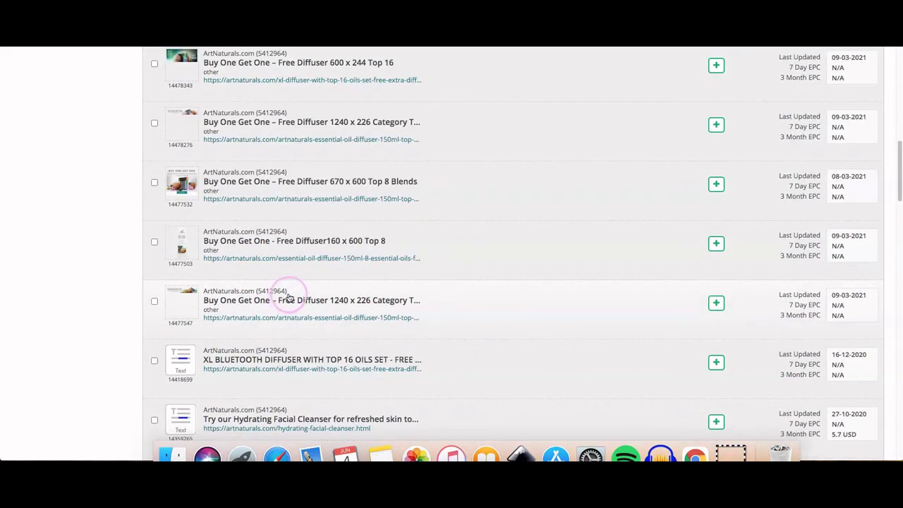
click(293, 243)
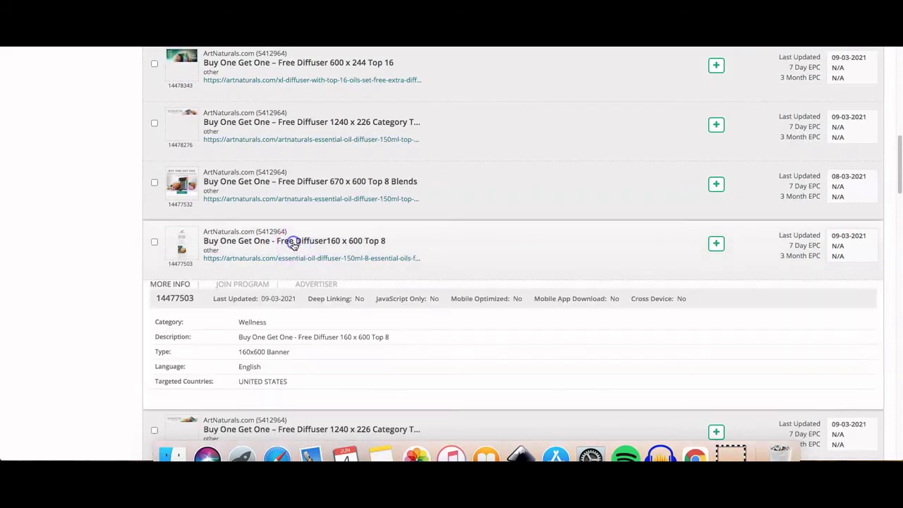
scroll(300, 243, down, 3)
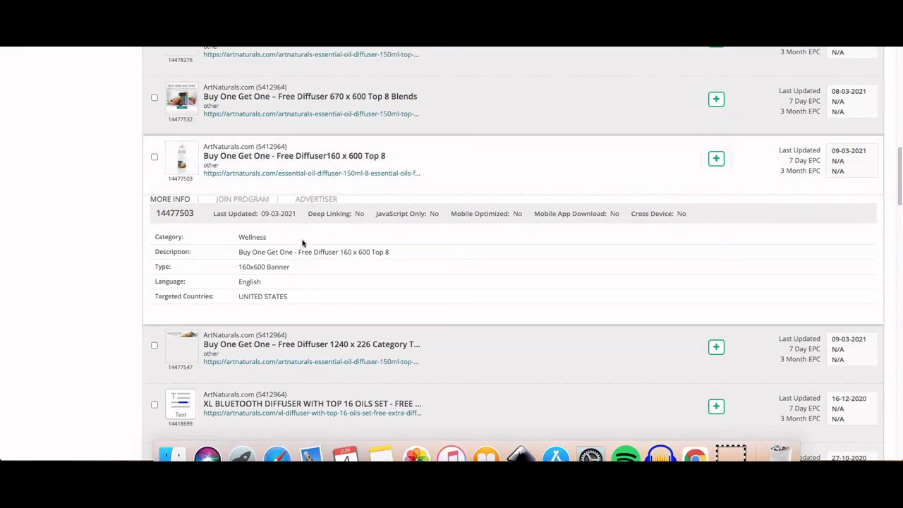
mouse_move(186, 165)
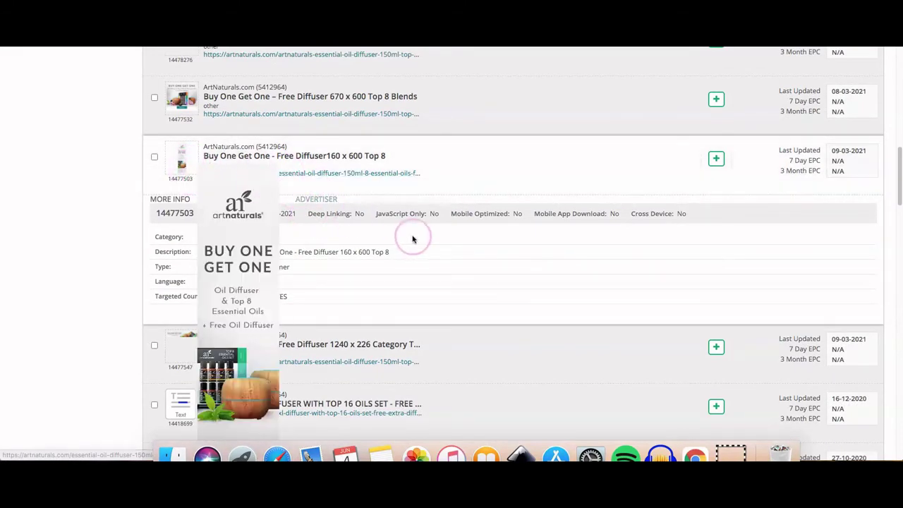
scroll(407, 238, up, 15)
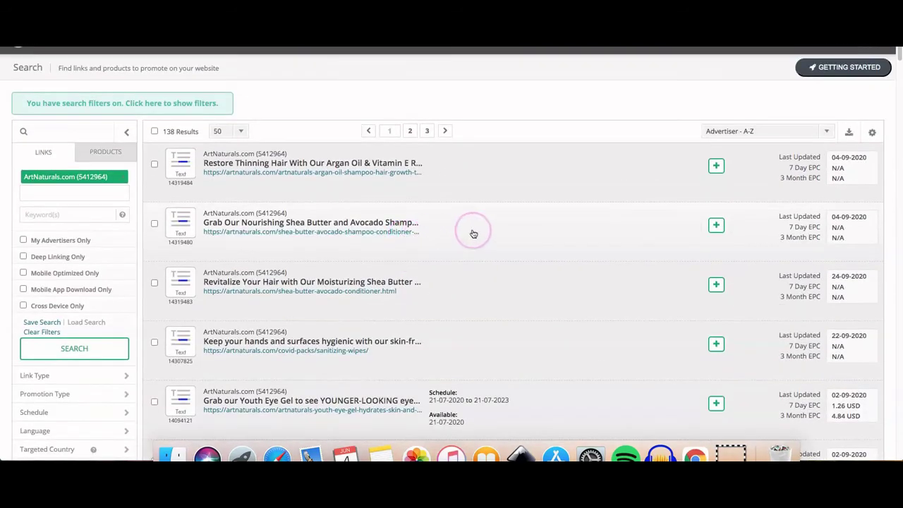
Add Games & Toys to the link search's category filter and rerun it.
mouse_move(152, 204)
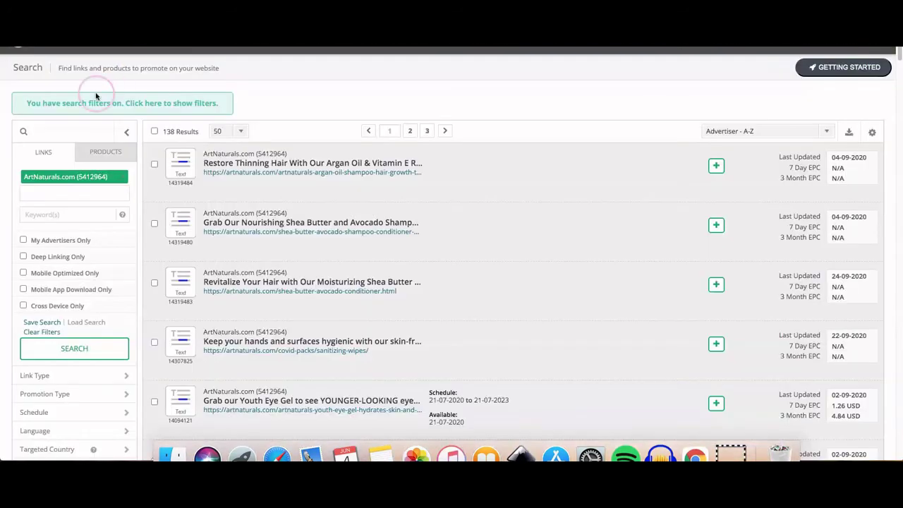
scroll(108, 273, down, 5)
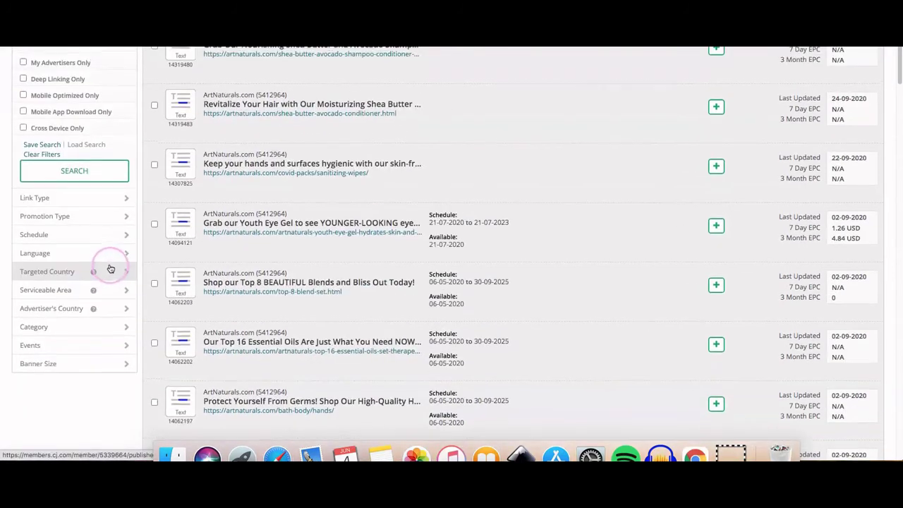
click(98, 336)
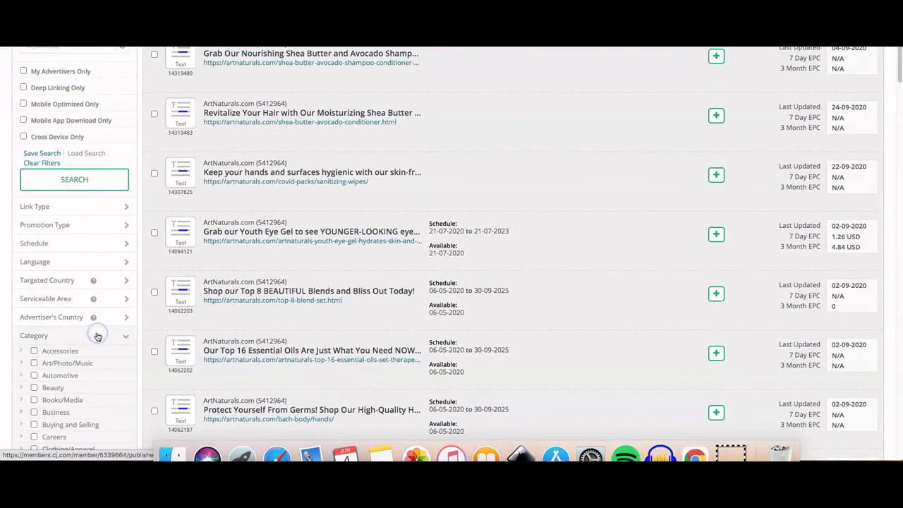
scroll(98, 332, down, 6)
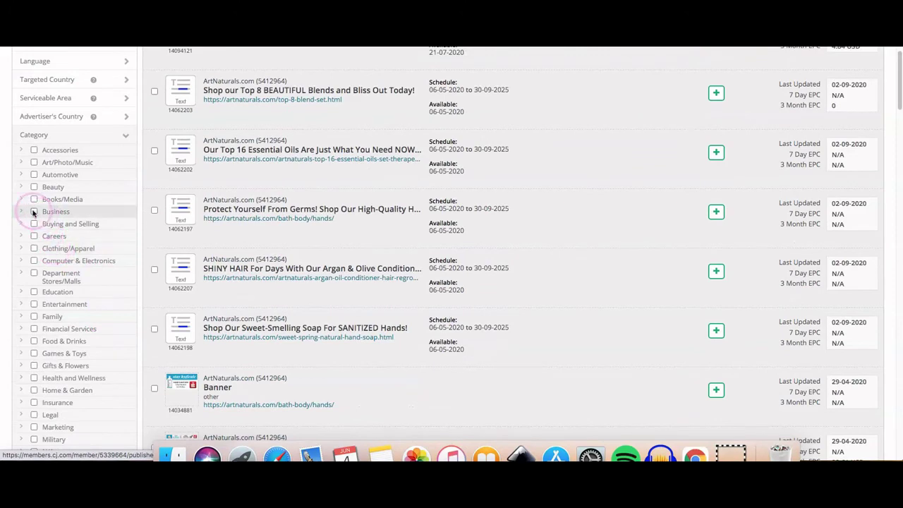
click(34, 353)
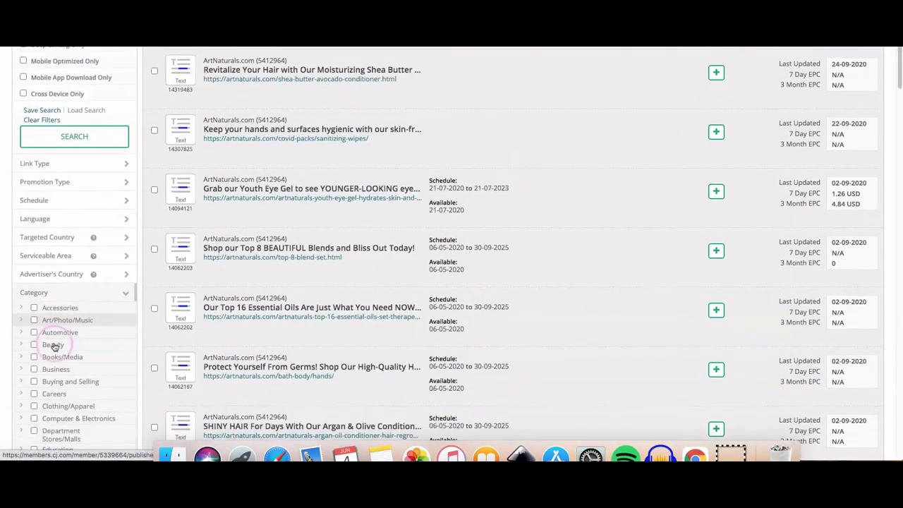
scroll(54, 347, up, 3)
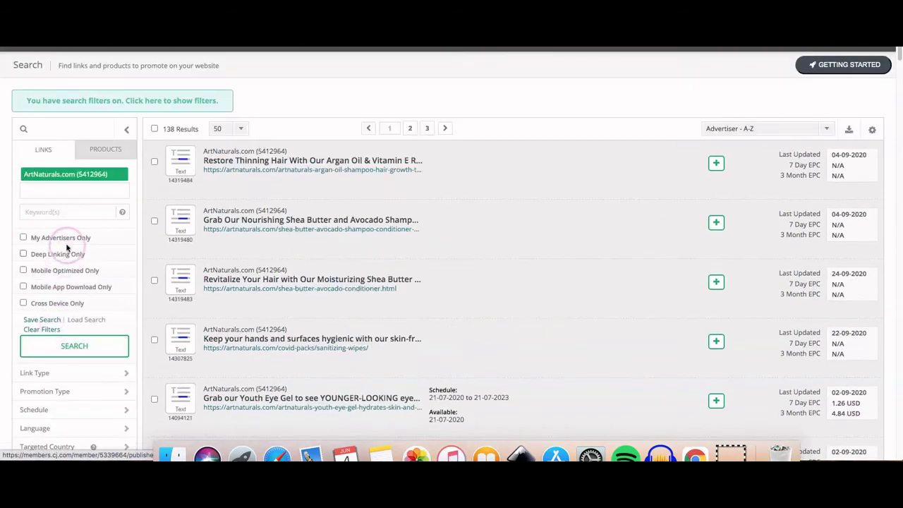
click(90, 344)
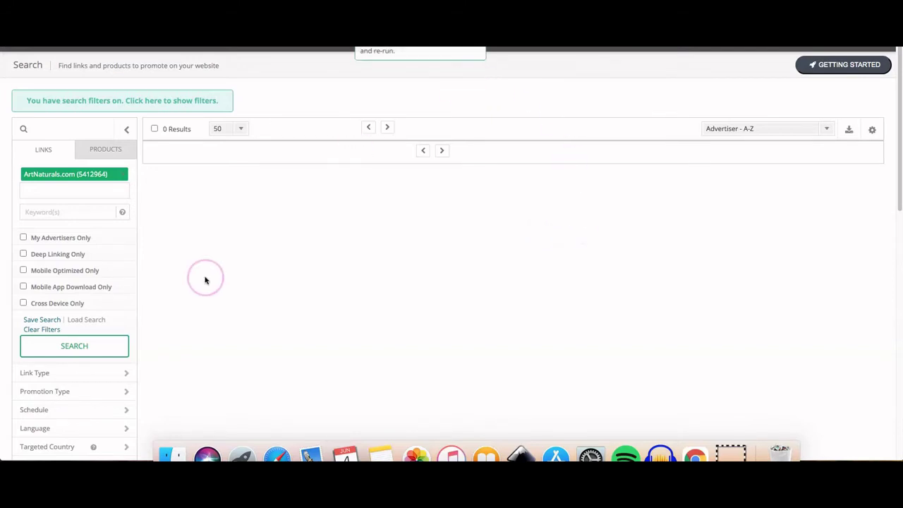
Add Bath & Body, Bed & Bath and Construction categories, rerun, then drop the ArtNaturals.com filter.
scroll(105, 323, down, 3)
scroll(101, 322, down, 3)
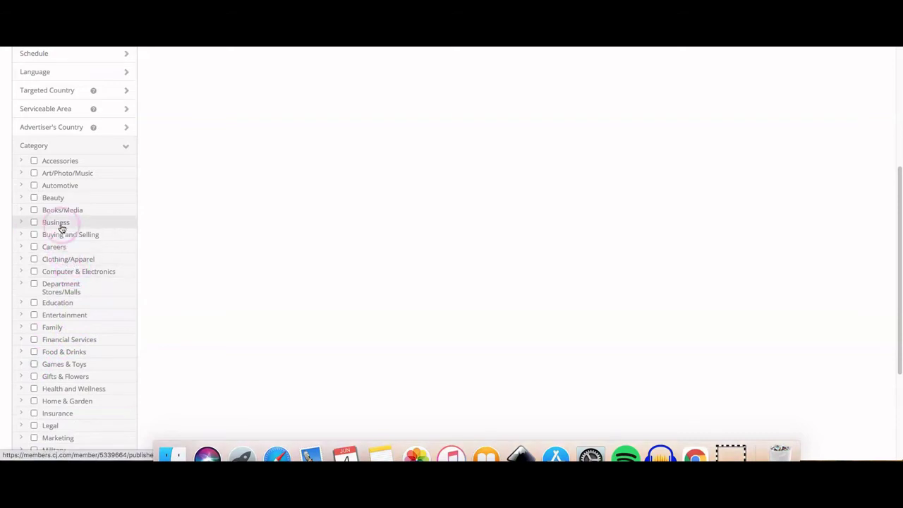
click(59, 199)
click(62, 214)
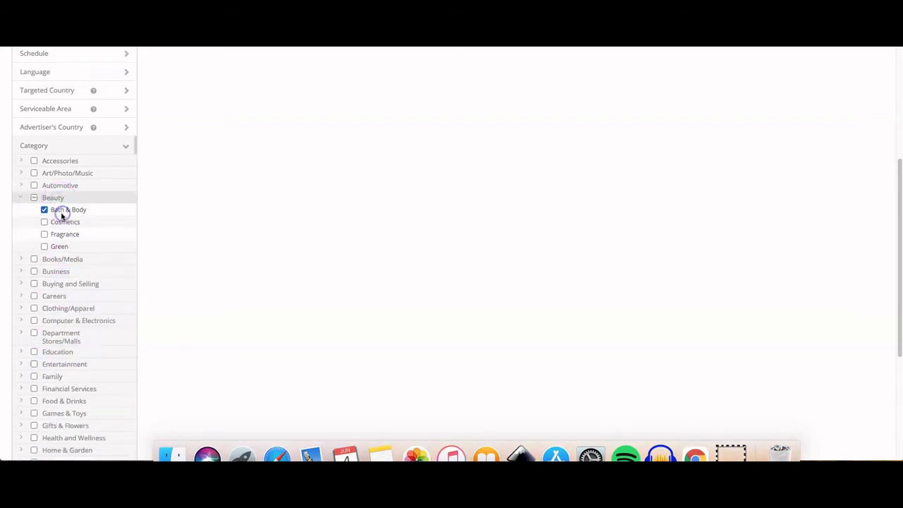
scroll(79, 311, down, 2)
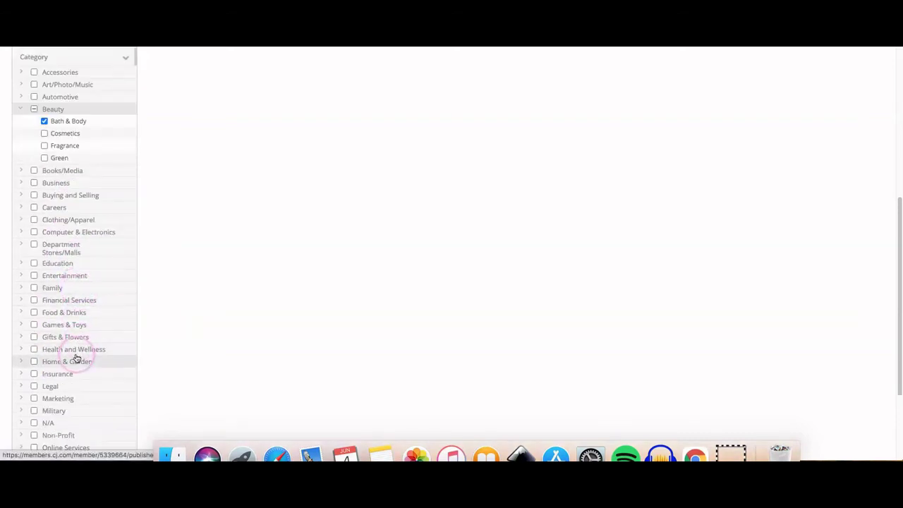
click(71, 361)
click(71, 374)
click(69, 386)
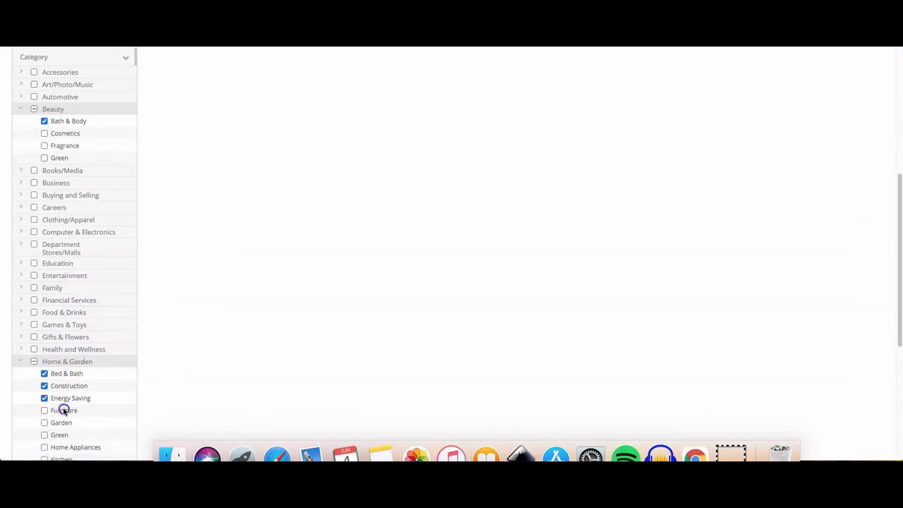
scroll(66, 395, up, 10)
click(87, 258)
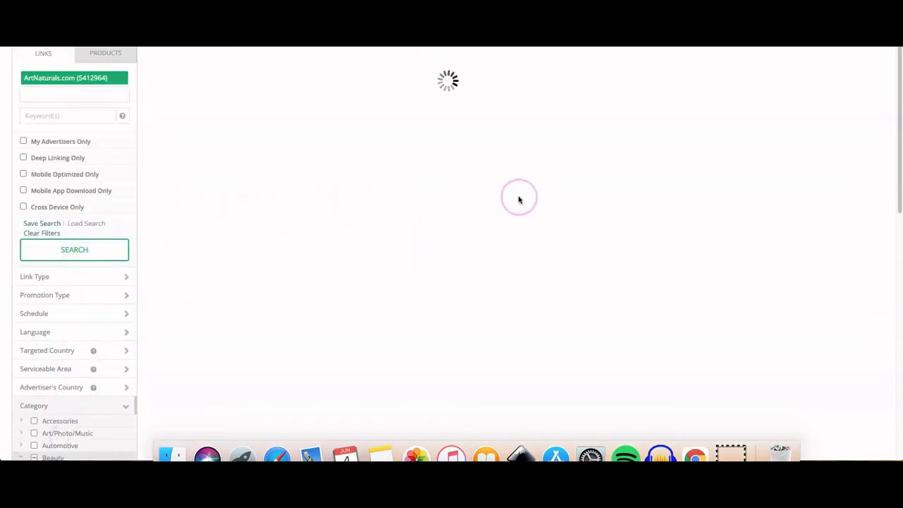
click(458, 178)
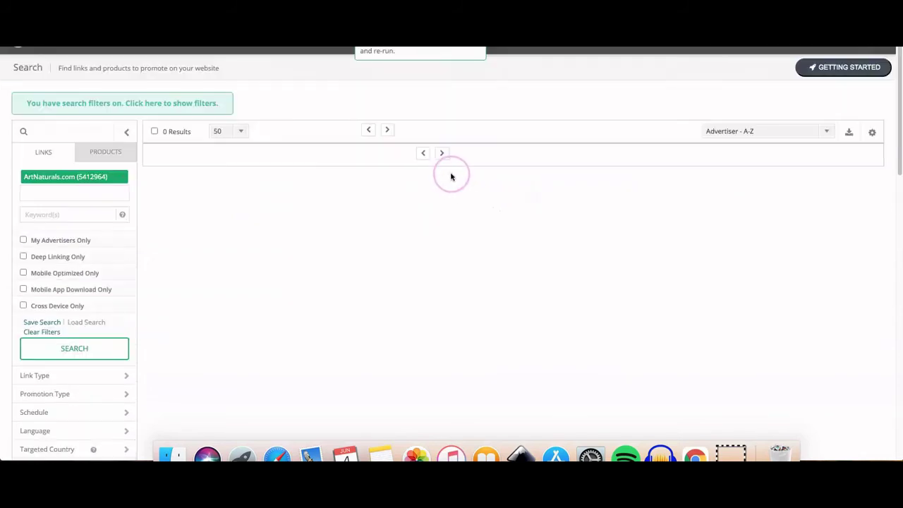
click(122, 178)
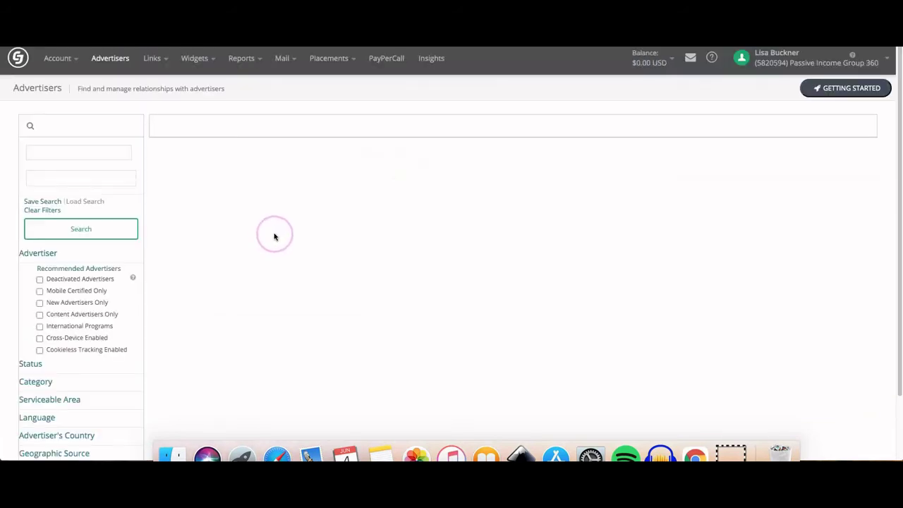
Filter CJ advertisers to the Home & Garden category and search.
scroll(151, 299, down, 3)
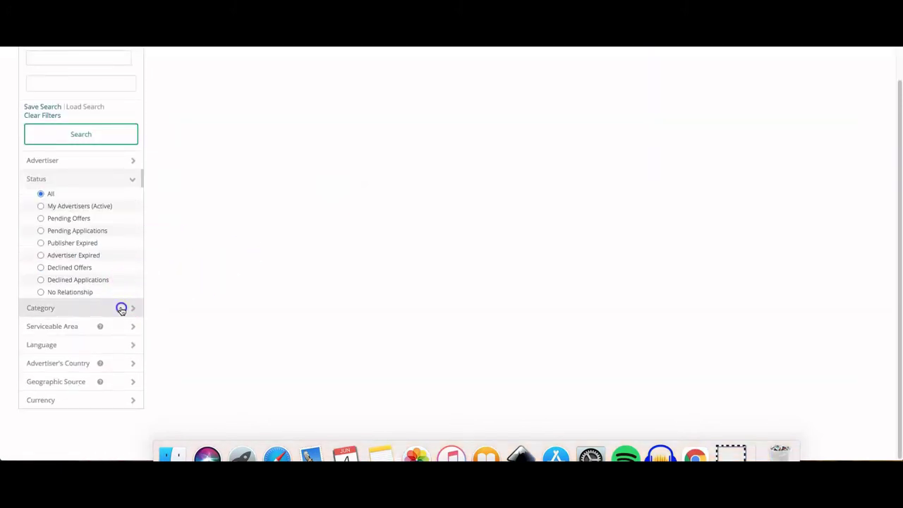
click(124, 309)
scroll(50, 360, down, 10)
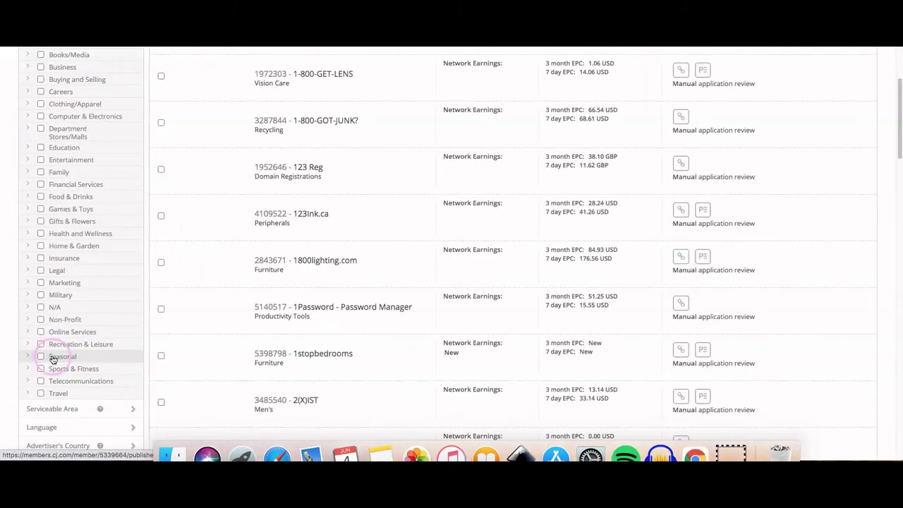
click(40, 245)
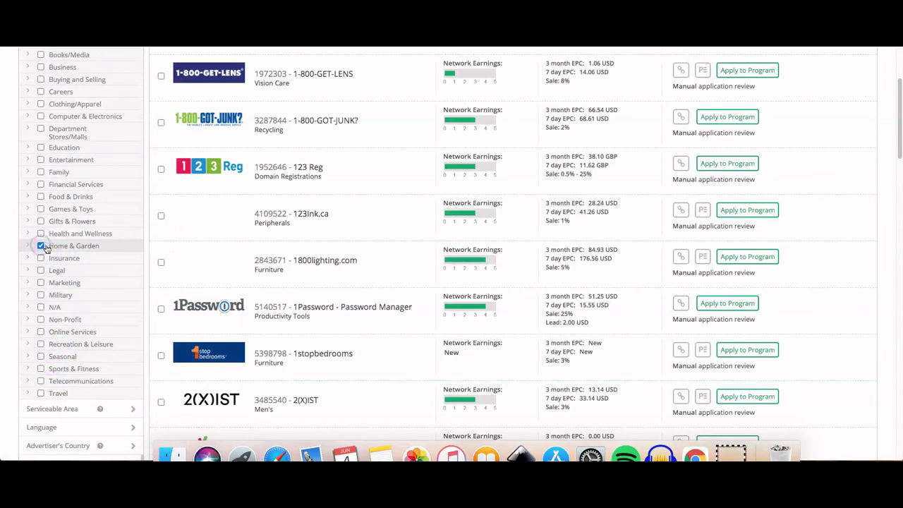
scroll(46, 247, up, 10)
click(73, 242)
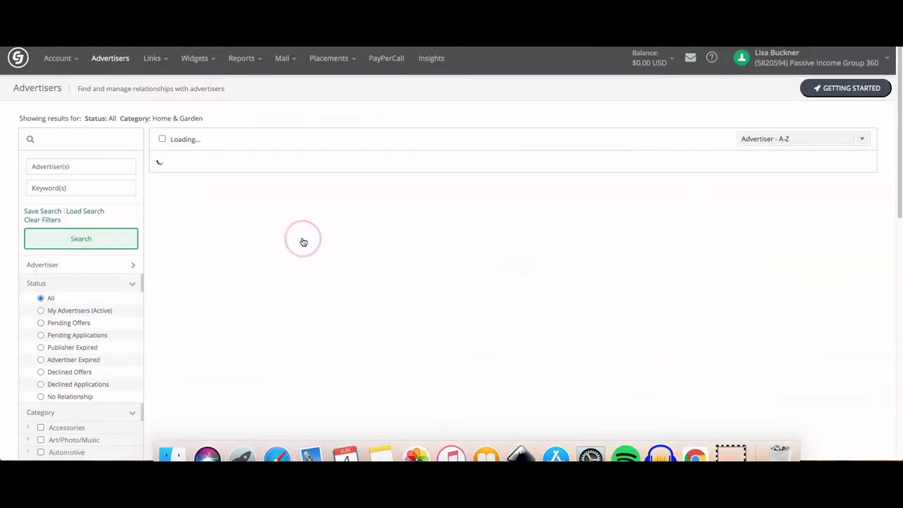
Rerun the Home & Garden search and scroll through the 315 advertiser results.
scroll(397, 265, down, 5)
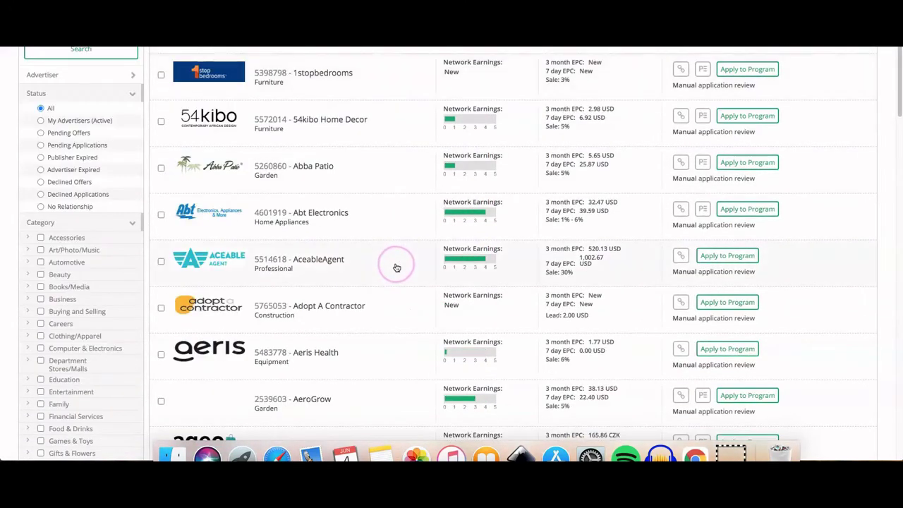
scroll(397, 268, down, 10)
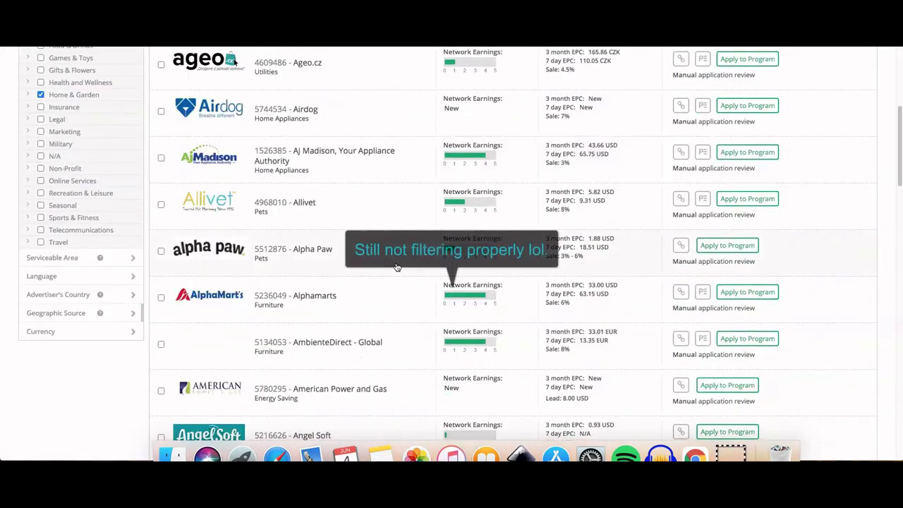
scroll(397, 279, down, 5)
scroll(396, 282, down, 4)
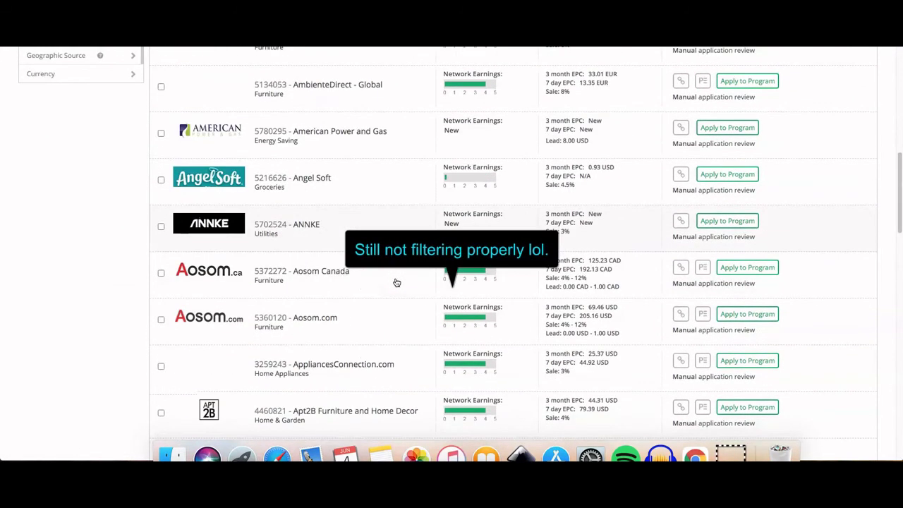
scroll(397, 282, up, 15)
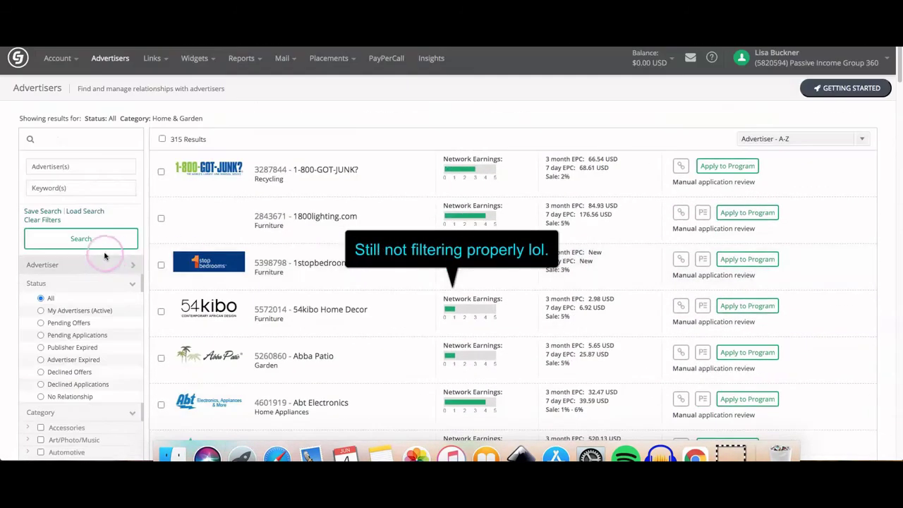
click(96, 241)
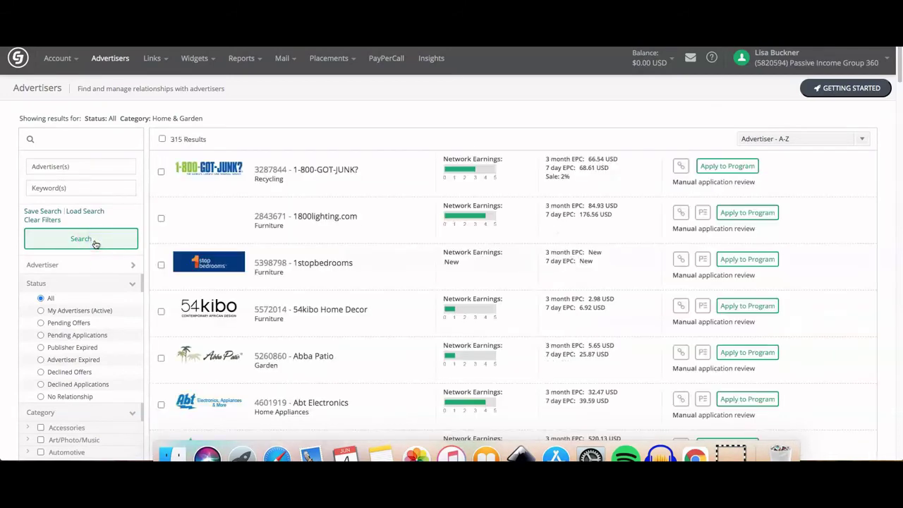
scroll(369, 280, down, 14)
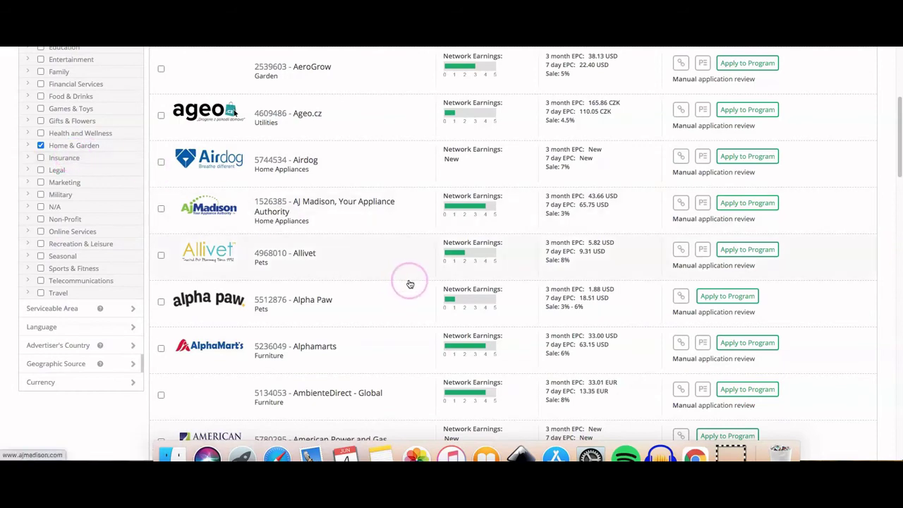
scroll(410, 283, down, 5)
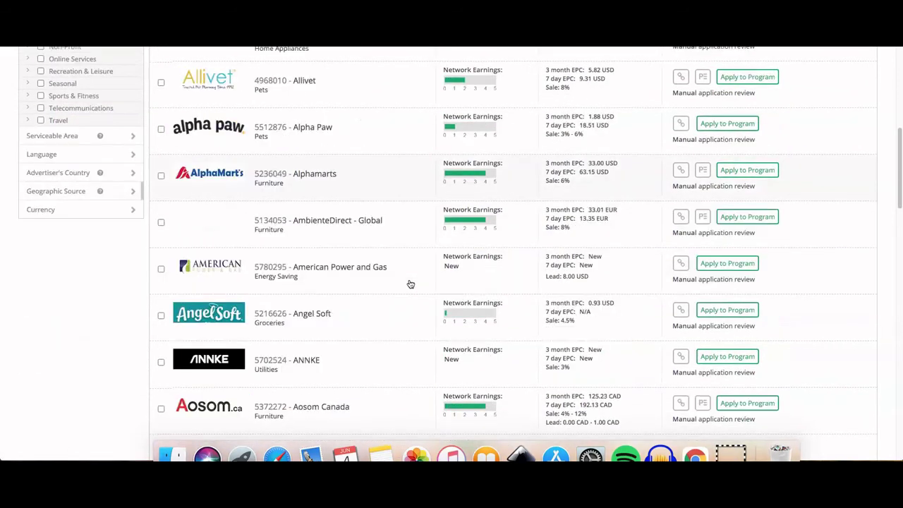
scroll(412, 284, down, 5)
Expand ANNKE's advertiser details, then switch to Angel Soft's.
click(329, 204)
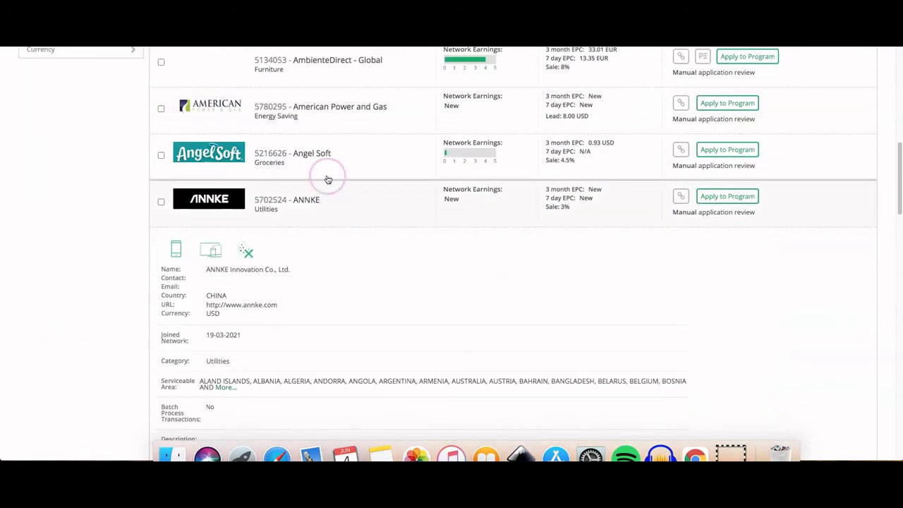
click(326, 174)
scroll(418, 281, down, 5)
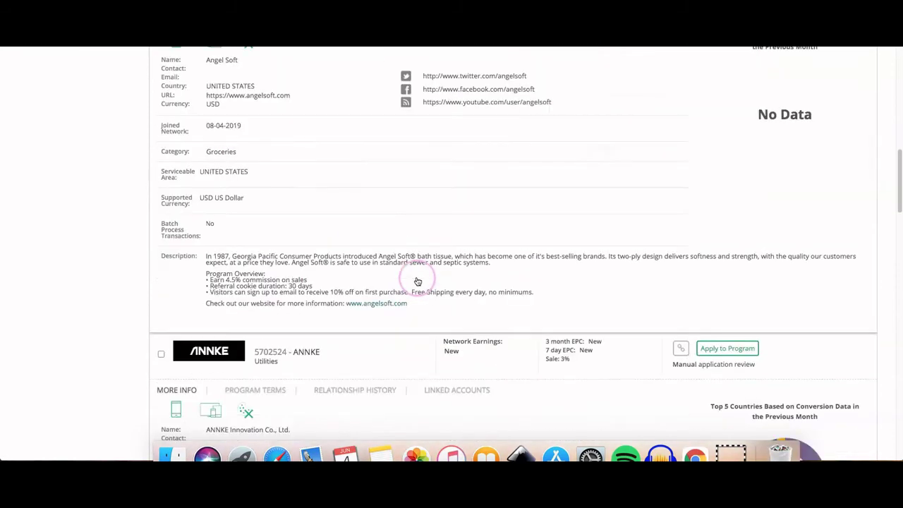
scroll(417, 278, down, 2)
scroll(417, 276, up, 6)
Check Angel Soft's 4.5% program terms and linked accounts, then get its affiliate links.
click(273, 153)
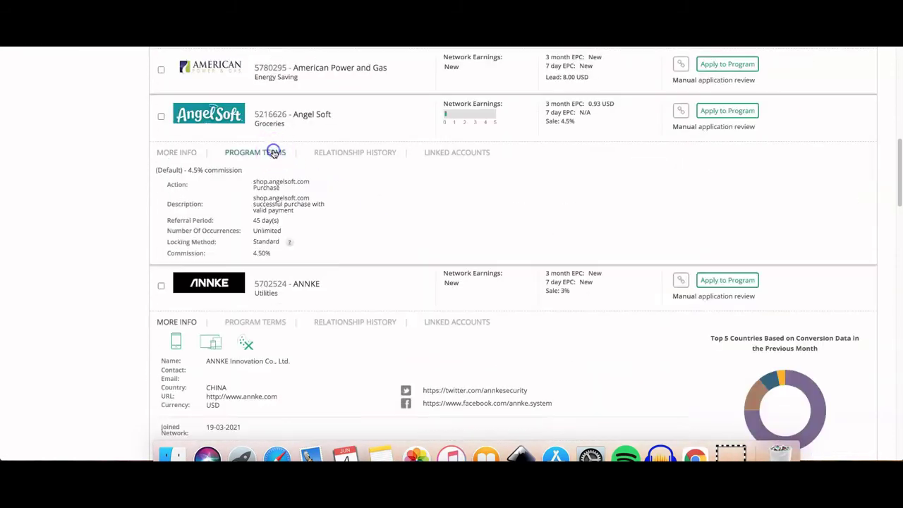
click(447, 154)
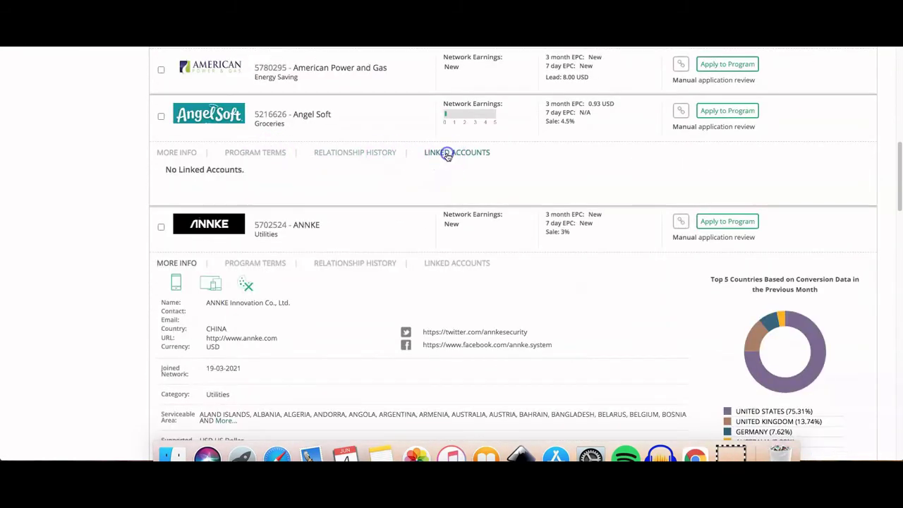
click(177, 152)
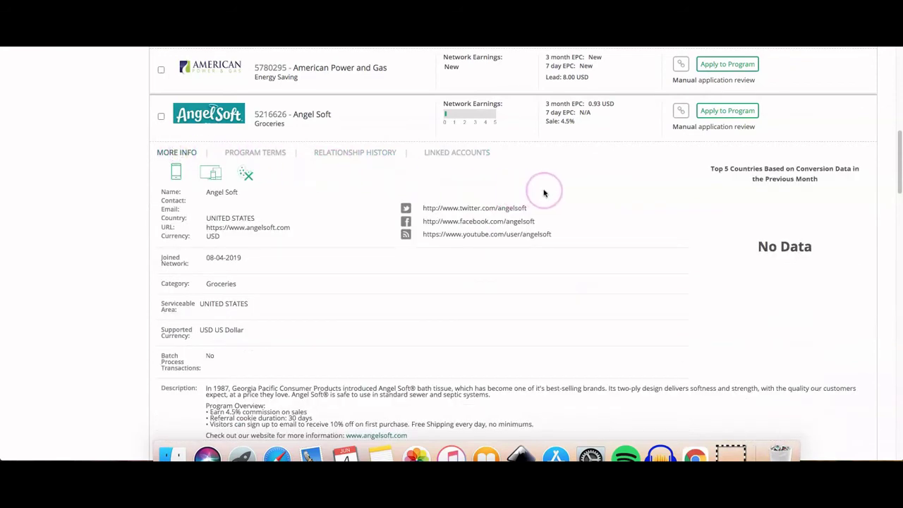
scroll(547, 192, up, 2)
click(681, 201)
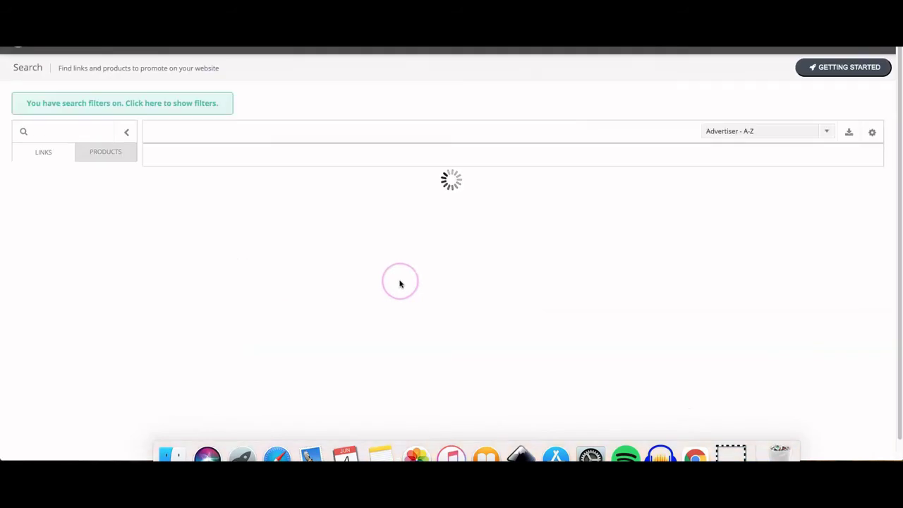
Browse Angel Soft's 10 available links, previewing their banner images.
scroll(397, 268, down, 3)
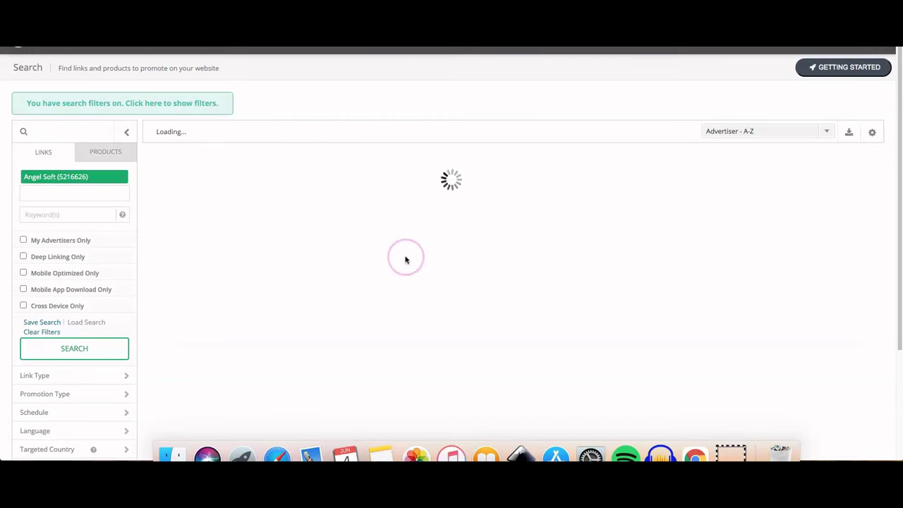
click(479, 179)
scroll(479, 179, down, 4)
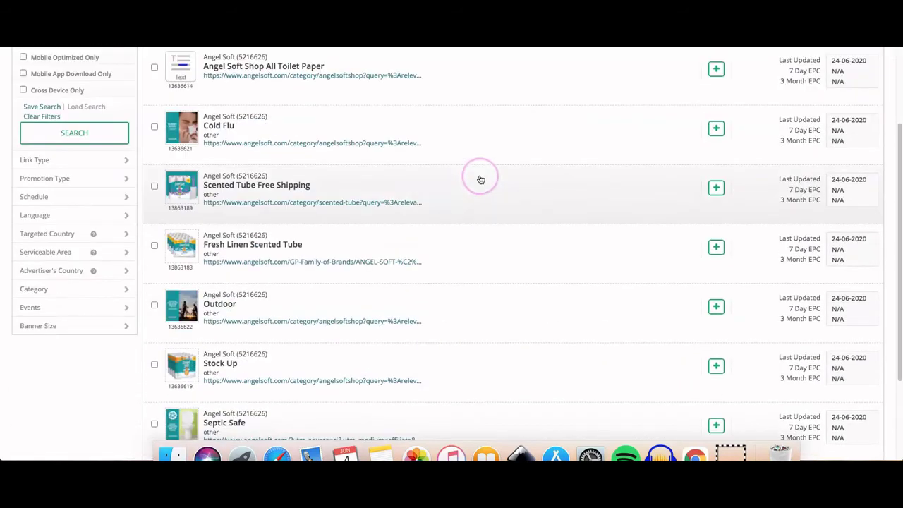
mouse_move(177, 186)
scroll(182, 195, down, 1)
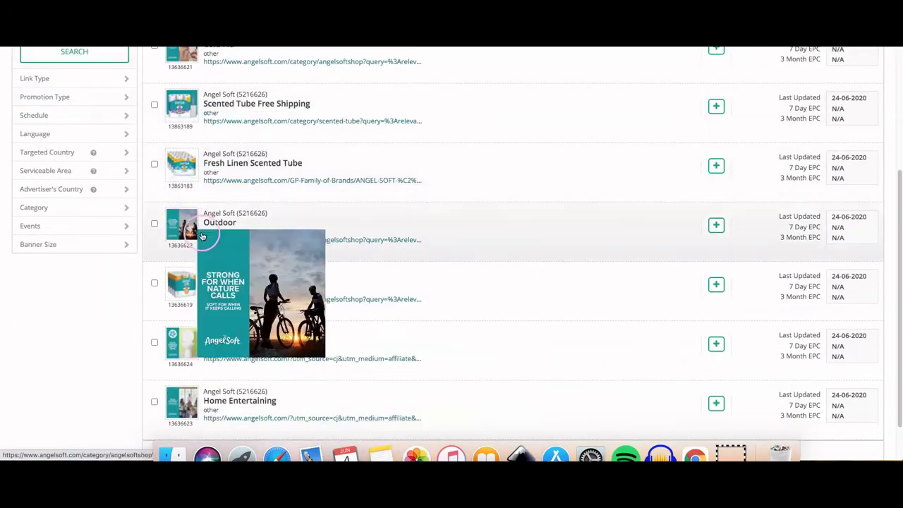
scroll(211, 247, down, 2)
mouse_move(189, 289)
scroll(212, 290, up, 10)
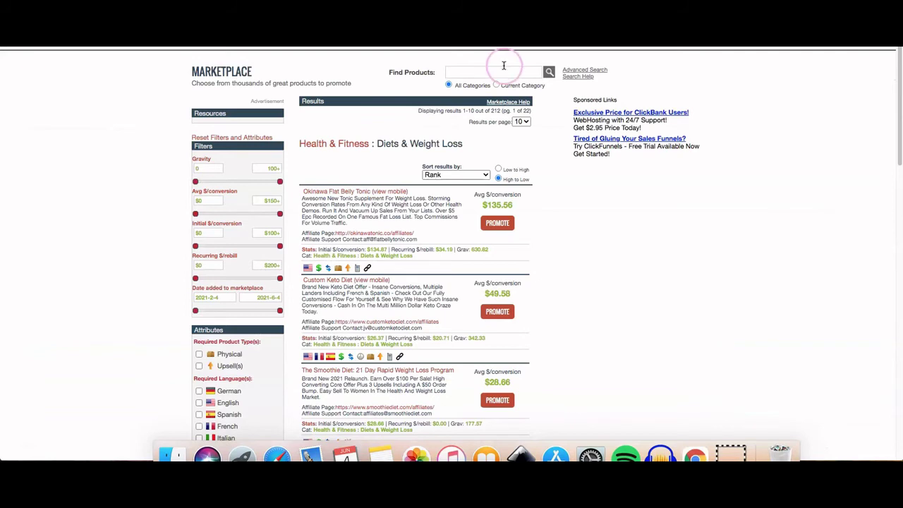
Browse the Health & Fitness > Exercise & Fitness product listings in the ClickBank marketplace.
scroll(504, 65, up, 1)
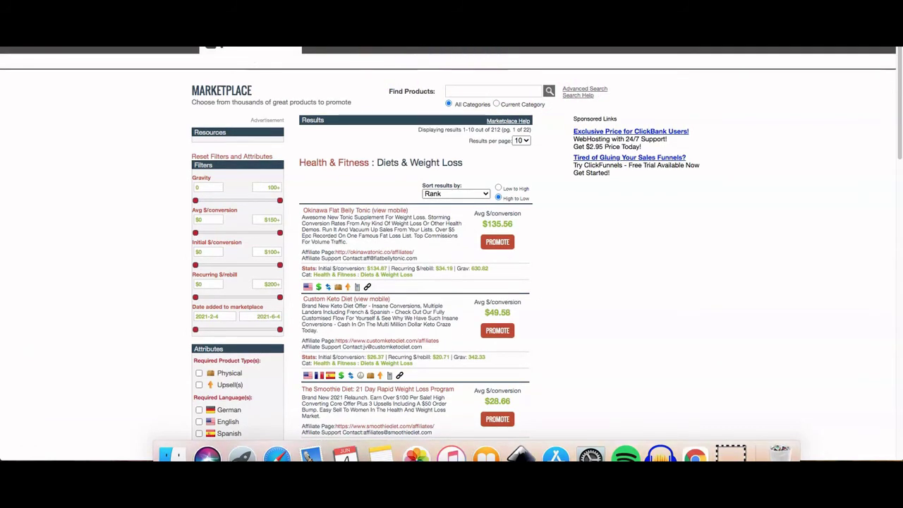
scroll(258, 258, down, 5)
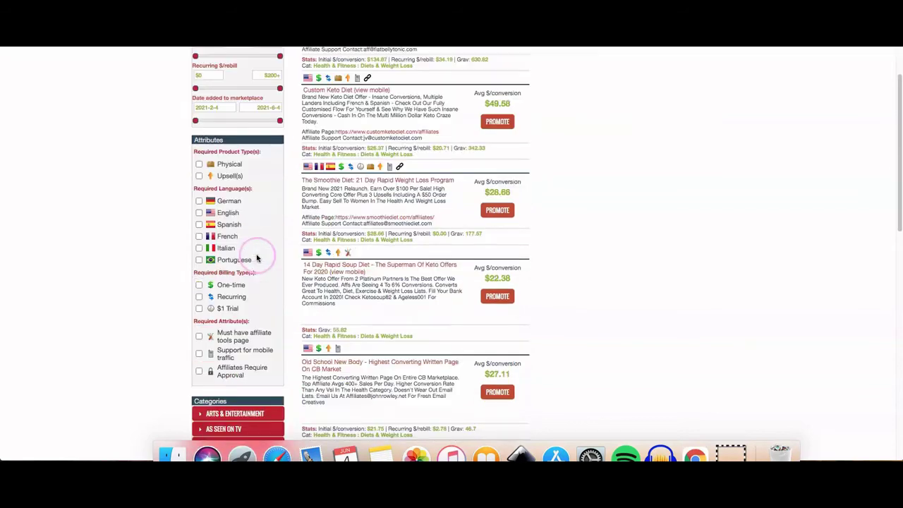
scroll(258, 258, up, 2)
scroll(261, 259, down, 10)
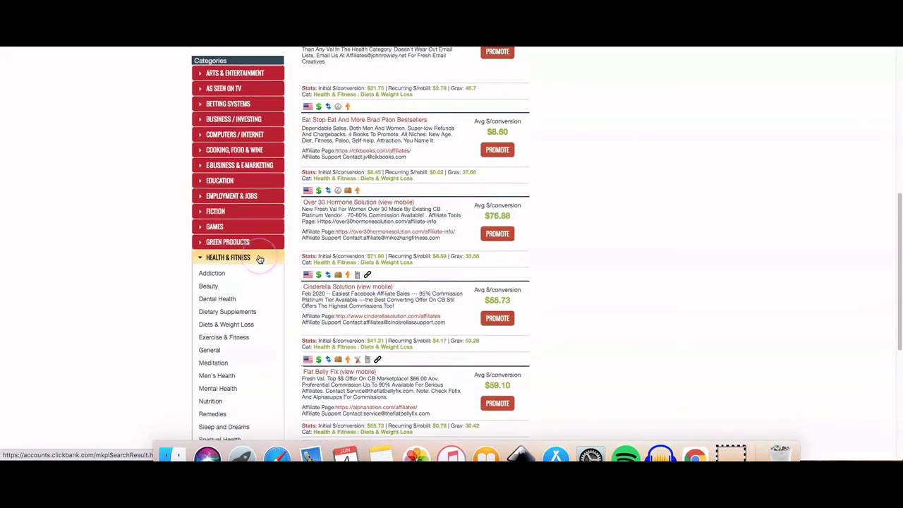
scroll(302, 281, down, 2)
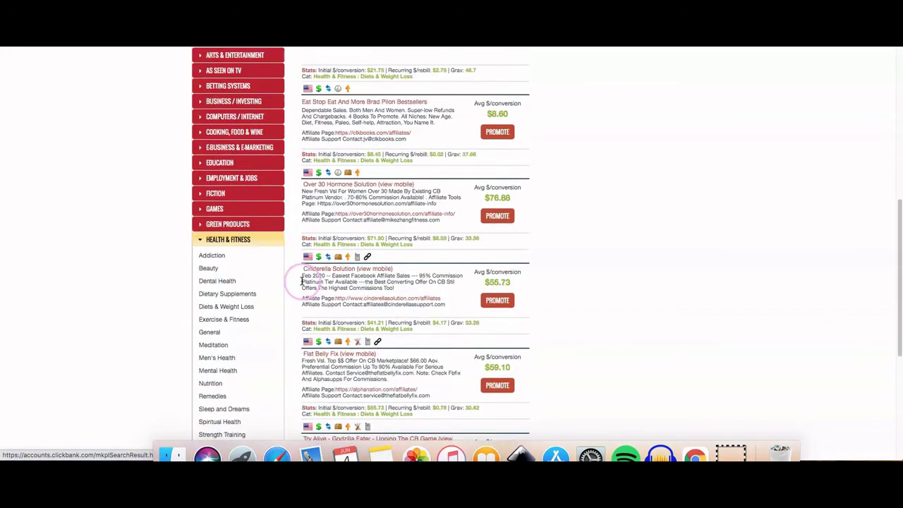
scroll(302, 281, down, 2)
click(232, 258)
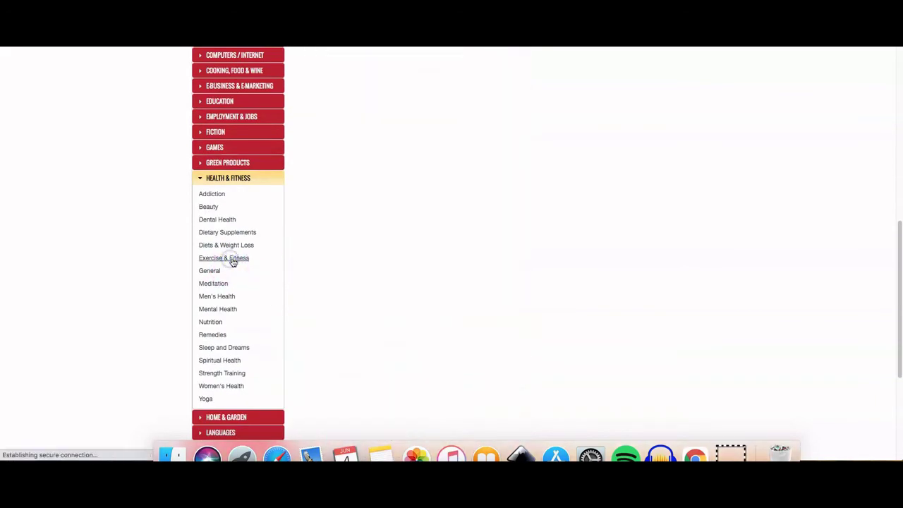
Open the 'Unlock Your Glutes' product's sales page from the results.
scroll(540, 251, down, 4)
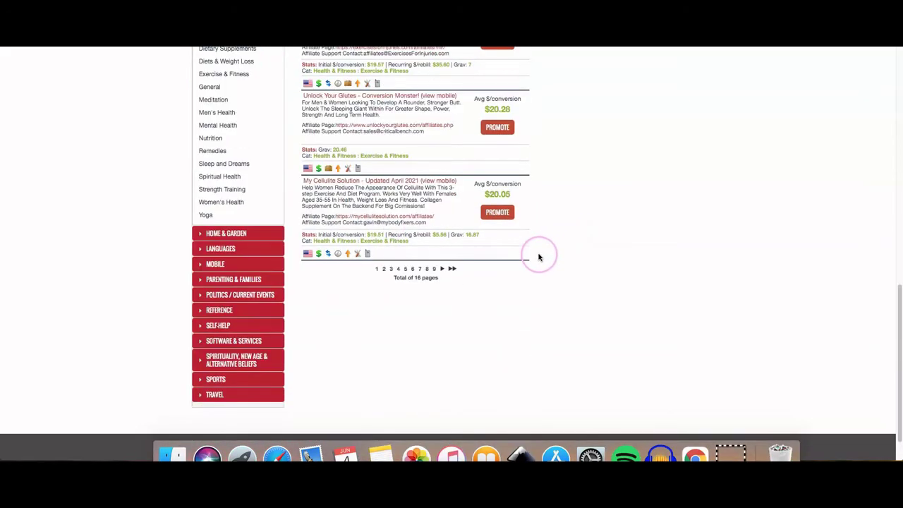
scroll(540, 256, up, 2)
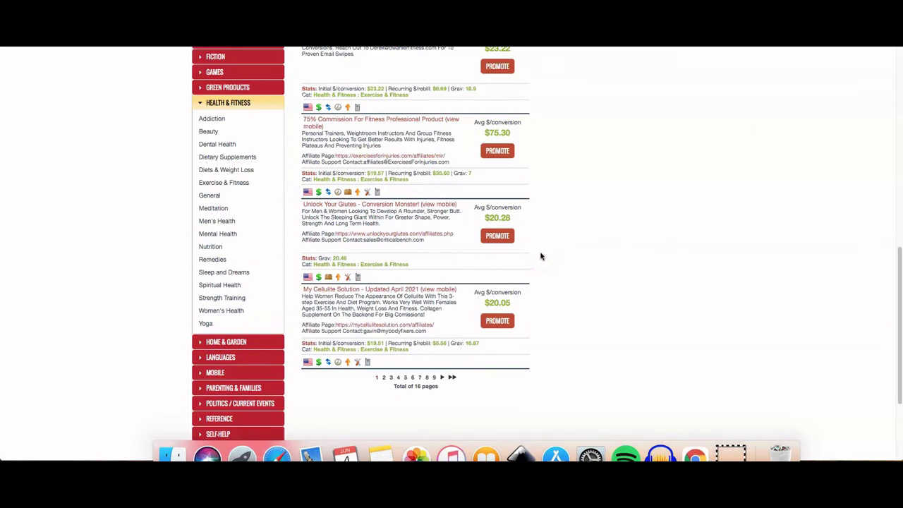
click(416, 205)
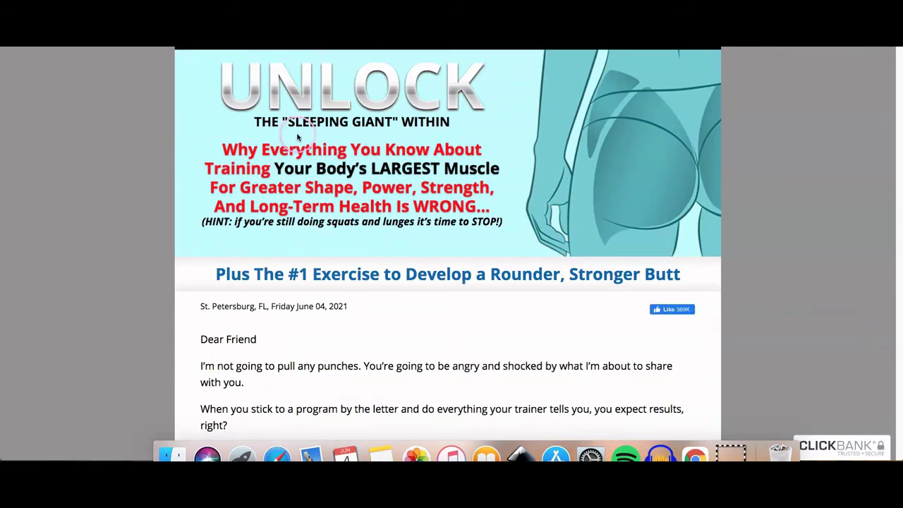
Read down the Unlock Your Glutes sales page, then go back to the Exercise & Fitness listings.
scroll(424, 226, down, 10)
scroll(465, 235, down, 5)
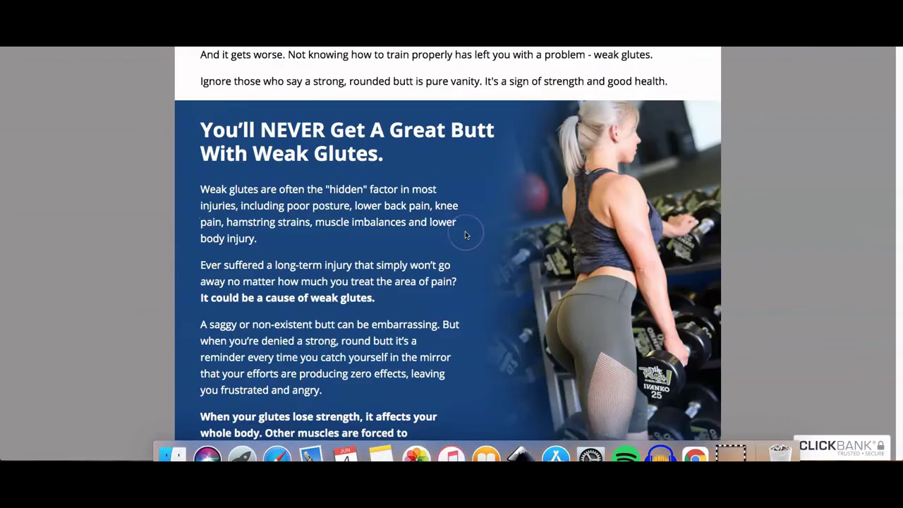
scroll(465, 235, up, 3)
scroll(465, 235, down, 12)
scroll(464, 234, down, 20)
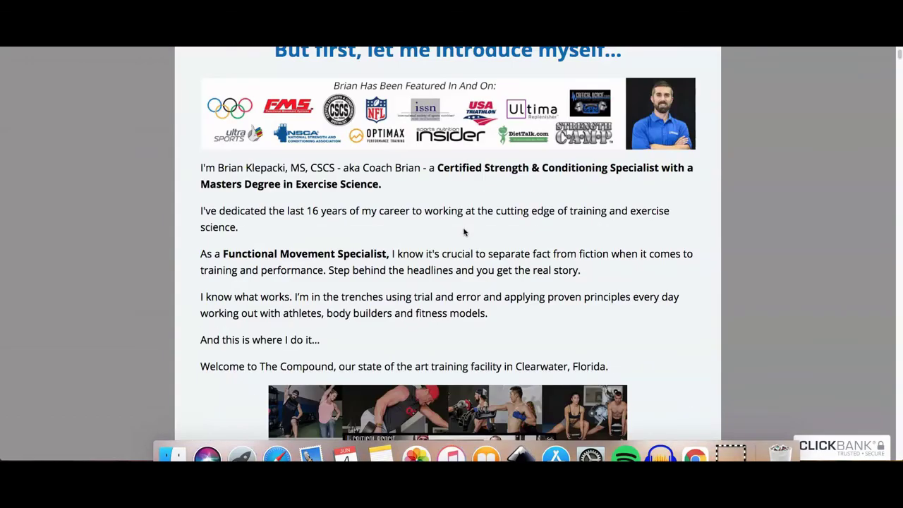
scroll(462, 230, up, 20)
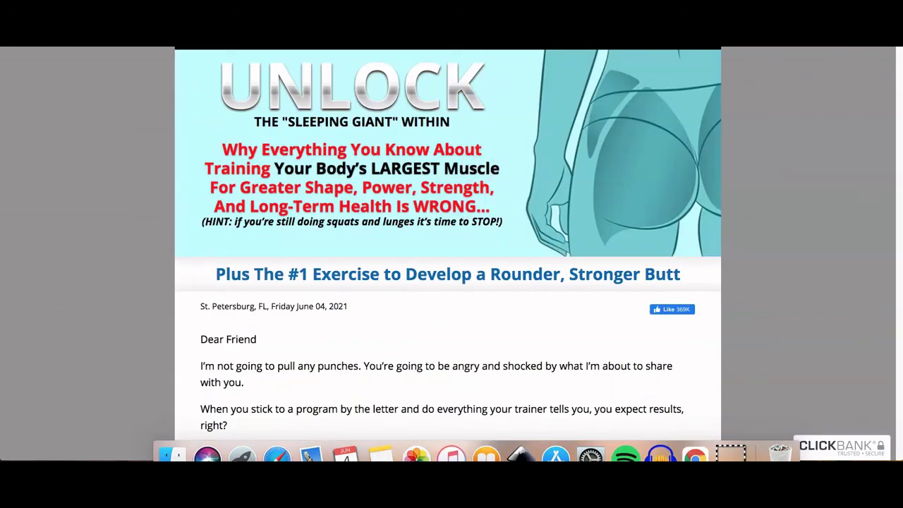
key(super+w)
scroll(459, 201, up, 15)
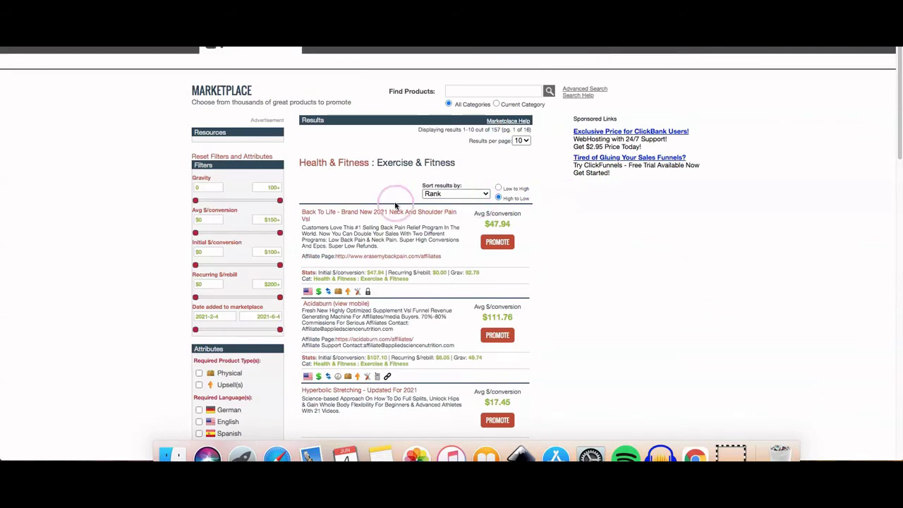
Read the 'All Women Get Fat After They're Married' sales page down to its '3 ways' section.
scroll(585, 255, down, 1)
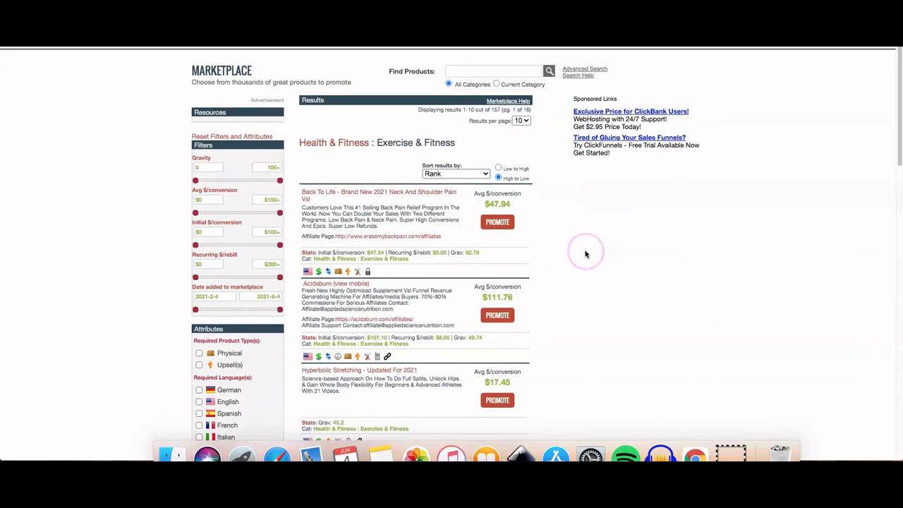
scroll(586, 255, down, 3)
scroll(586, 254, down, 12)
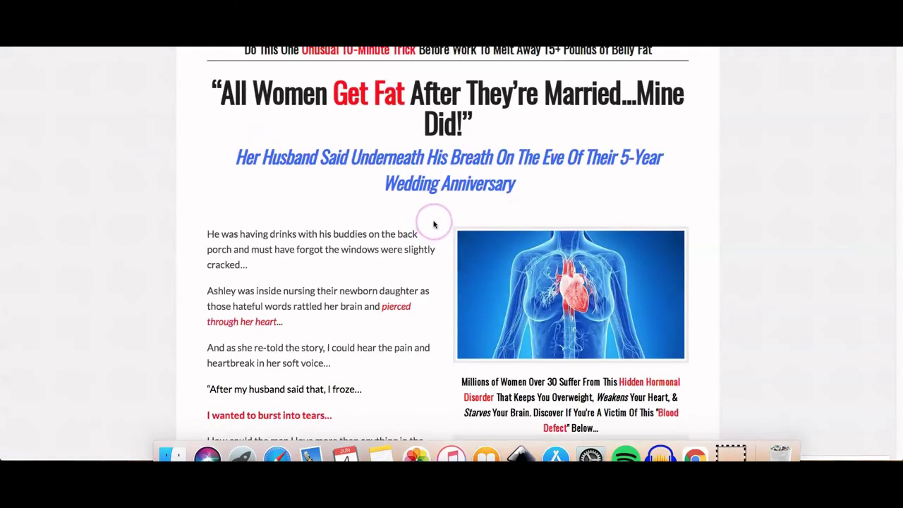
scroll(433, 224, down, 3)
scroll(433, 225, down, 20)
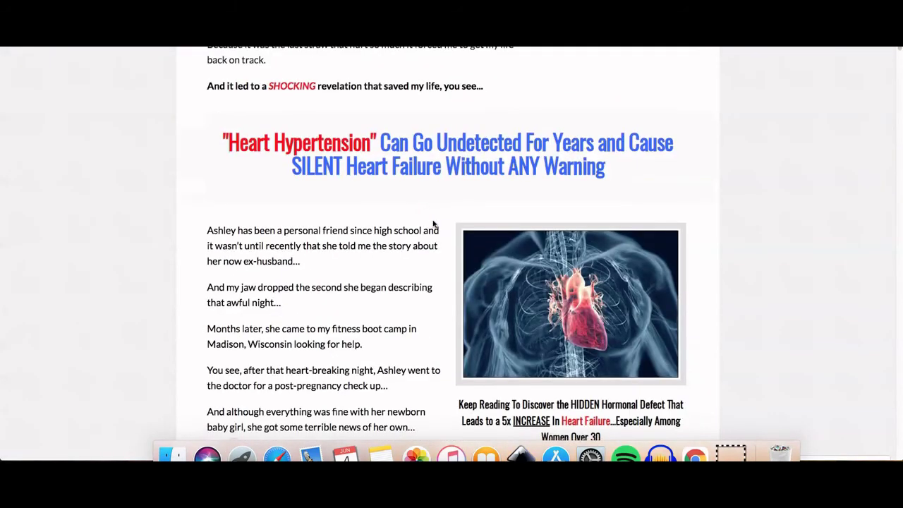
scroll(433, 224, down, 20)
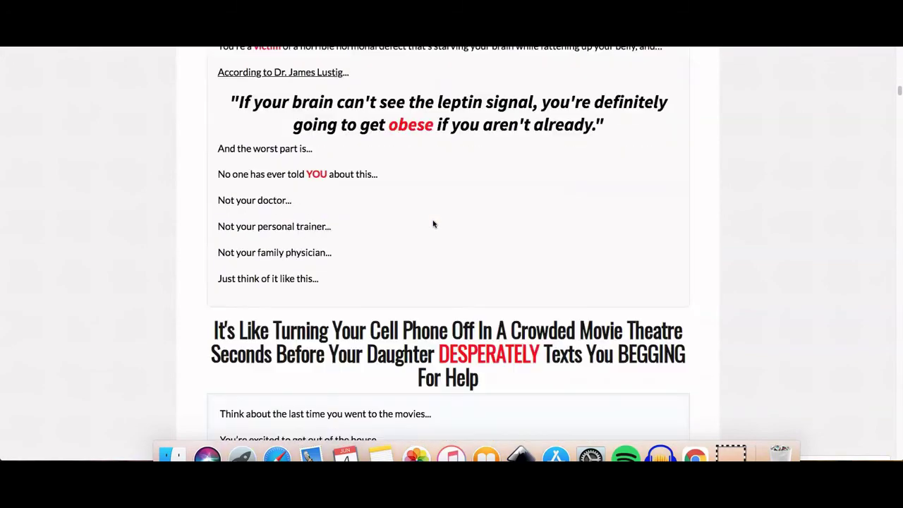
scroll(433, 225, down, 9)
scroll(433, 224, down, 5)
scroll(433, 225, up, 20)
scroll(447, 208, down, 20)
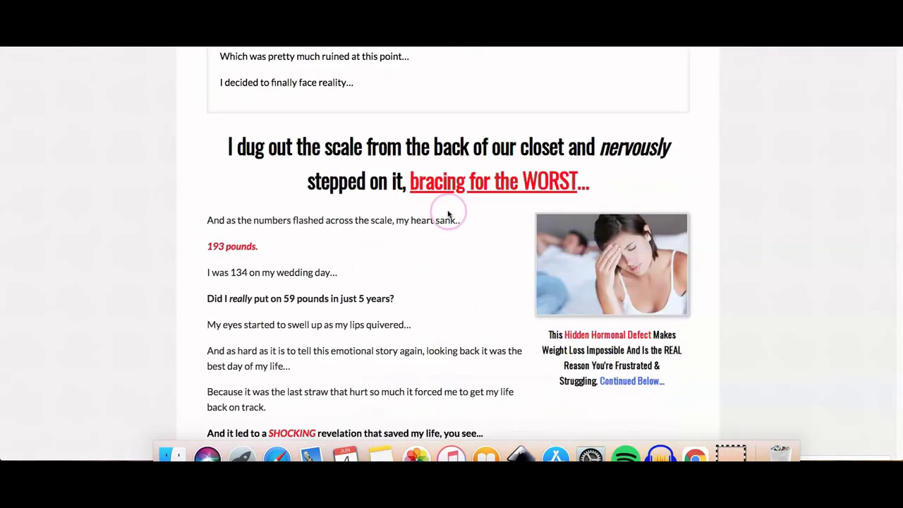
scroll(448, 207, up, 10)
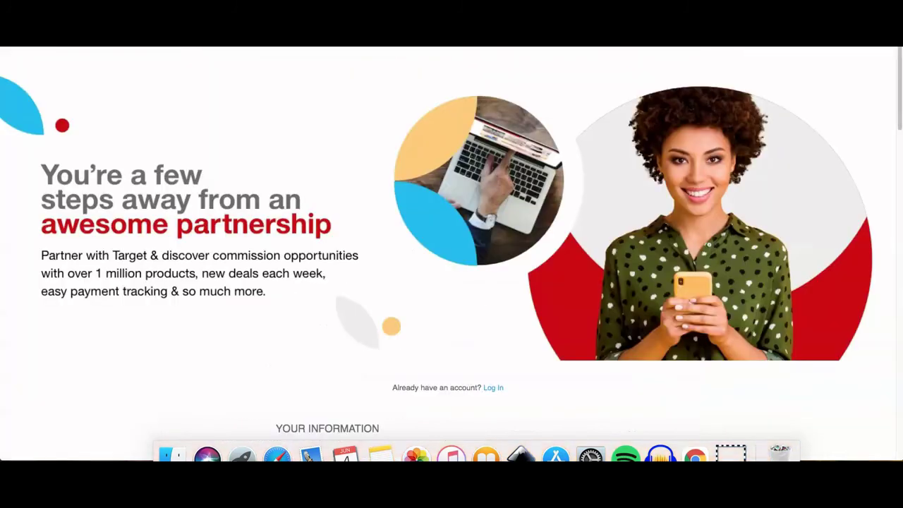
click(534, 70)
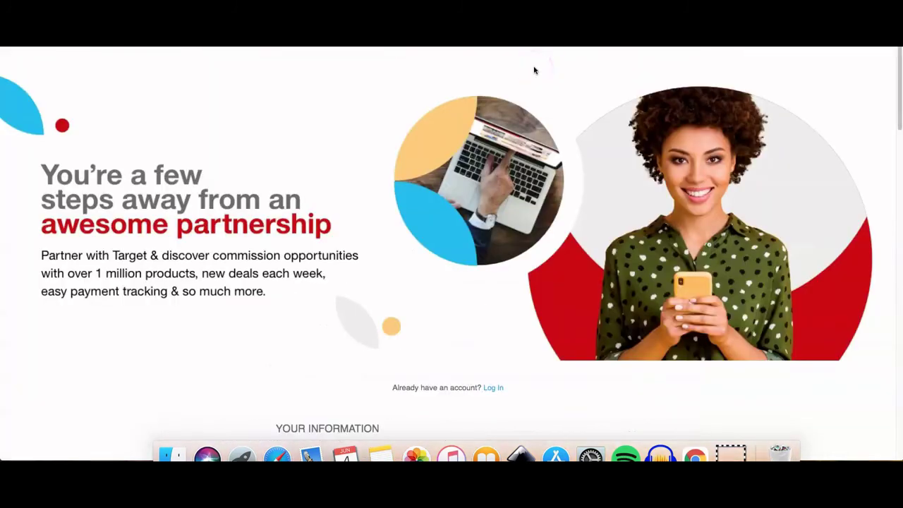
click(534, 51)
text(www.target)
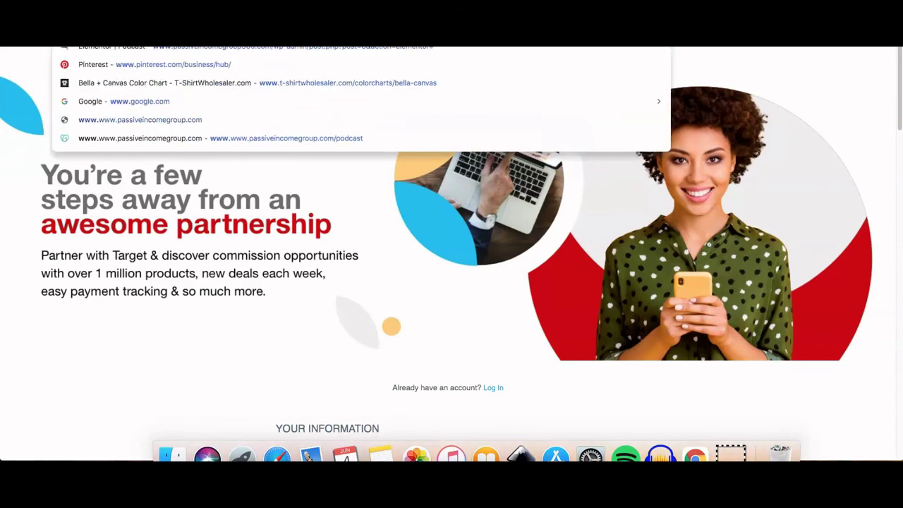
text(.com)
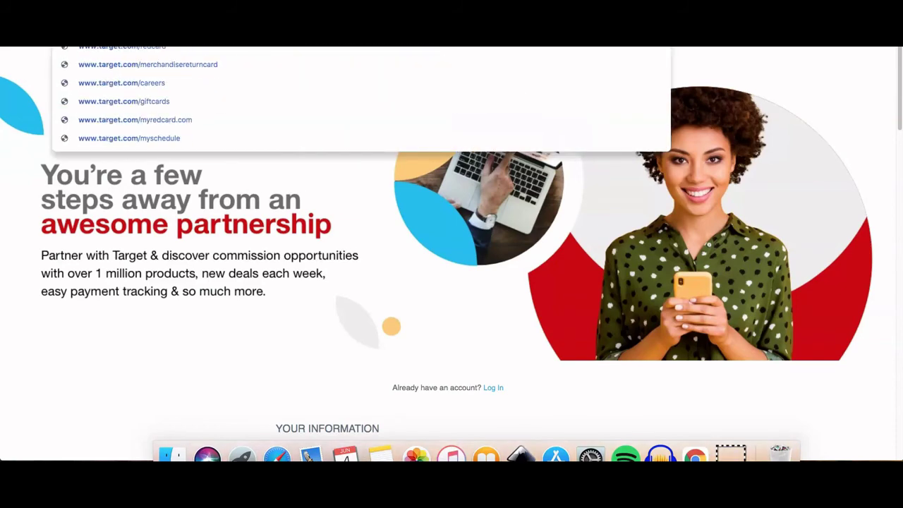
key(Return)
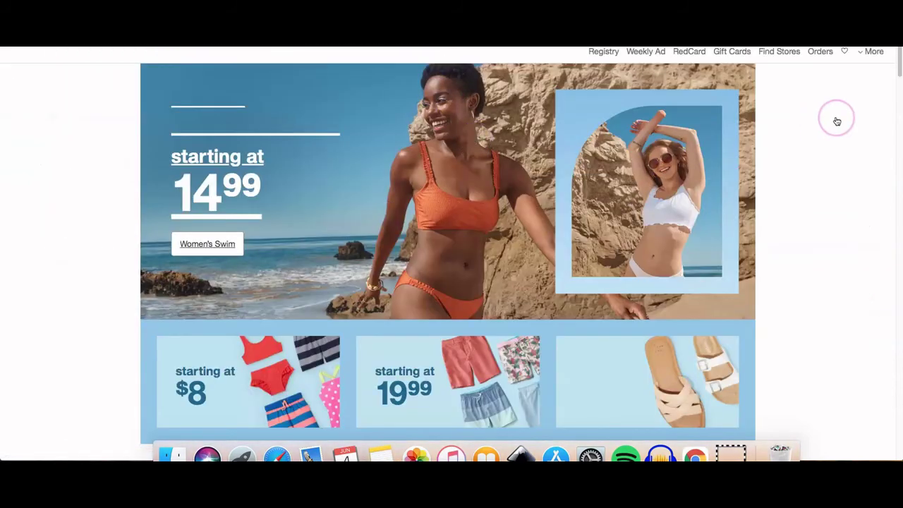
Open the Target Affiliates page through the footer's More links list.
scroll(379, 54, up, 1)
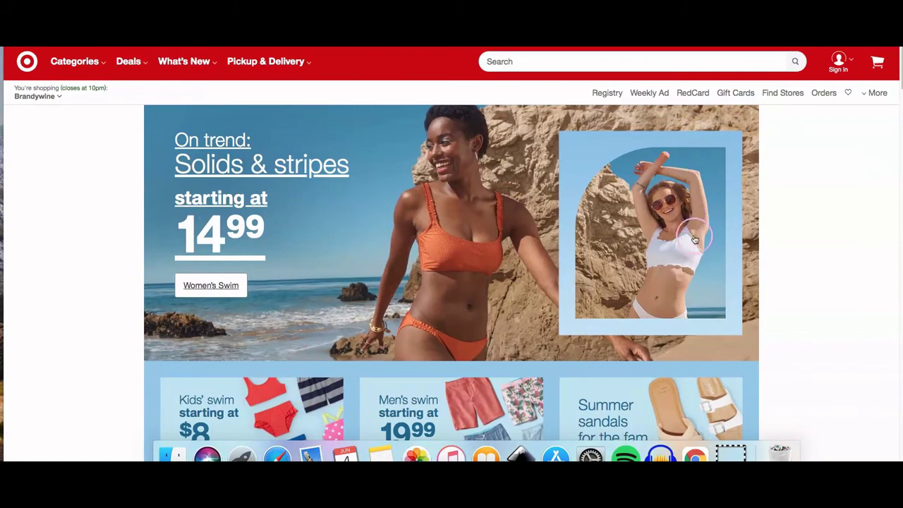
scroll(633, 307, down, 10)
scroll(633, 307, down, 20)
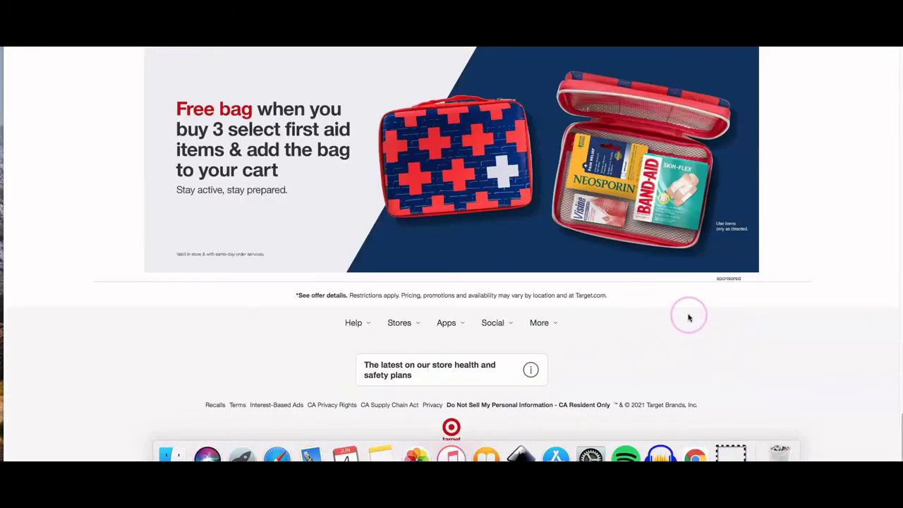
click(553, 326)
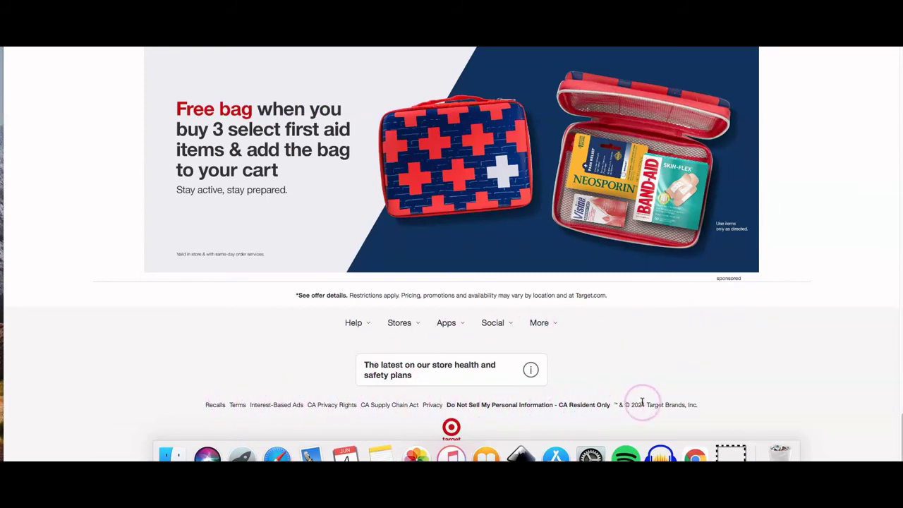
click(556, 324)
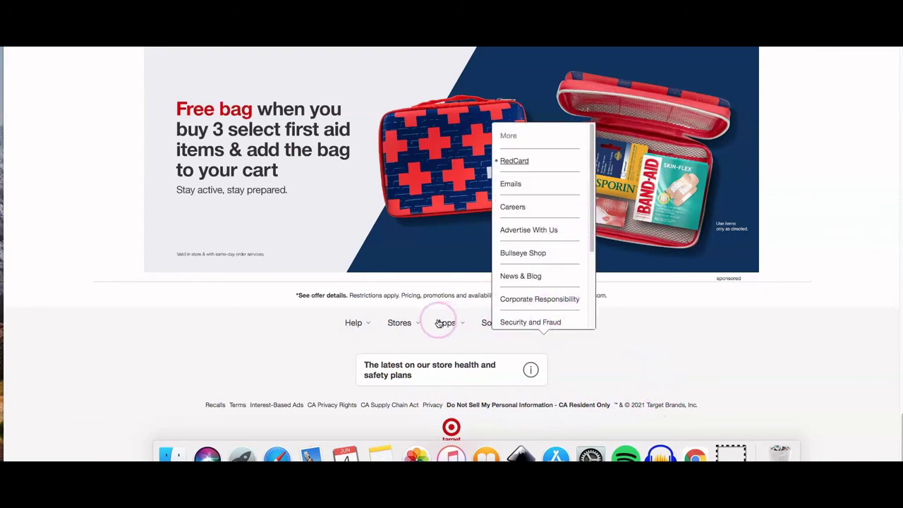
drag(593, 208, 585, 294)
click(517, 273)
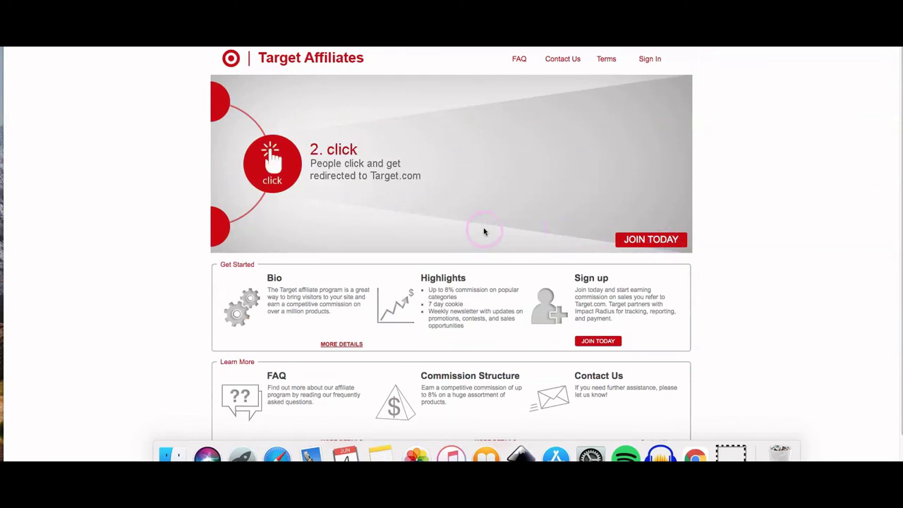
scroll(484, 228, down, 2)
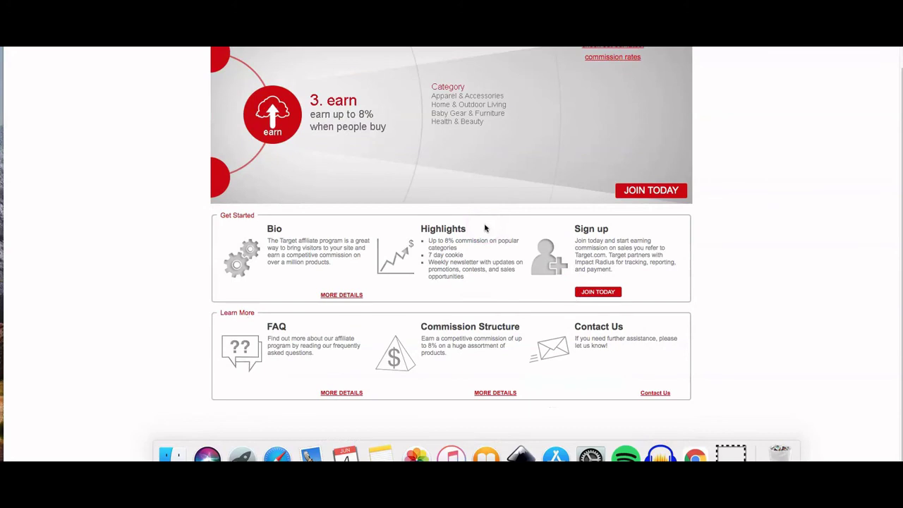
scroll(648, 239, up, 2)
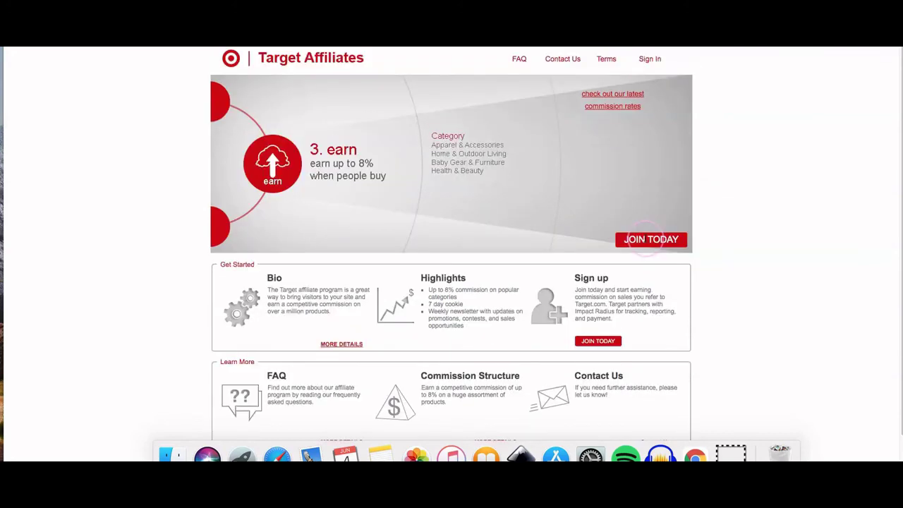